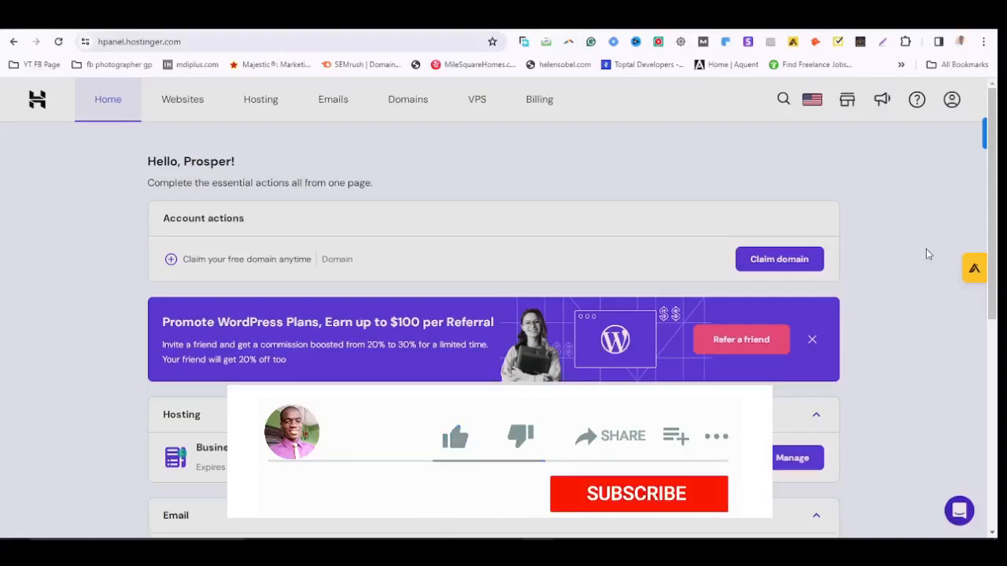
Go to hPanel's Emails page listing the three active email services.
scroll(925, 249, "down", 4)
scroll(925, 248, "up", 4)
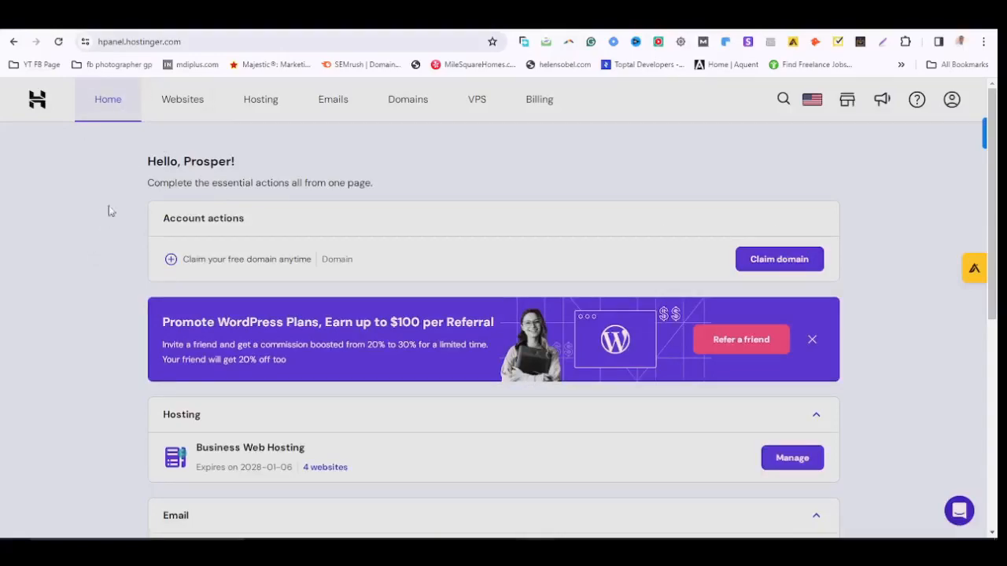
left_click(339, 102)
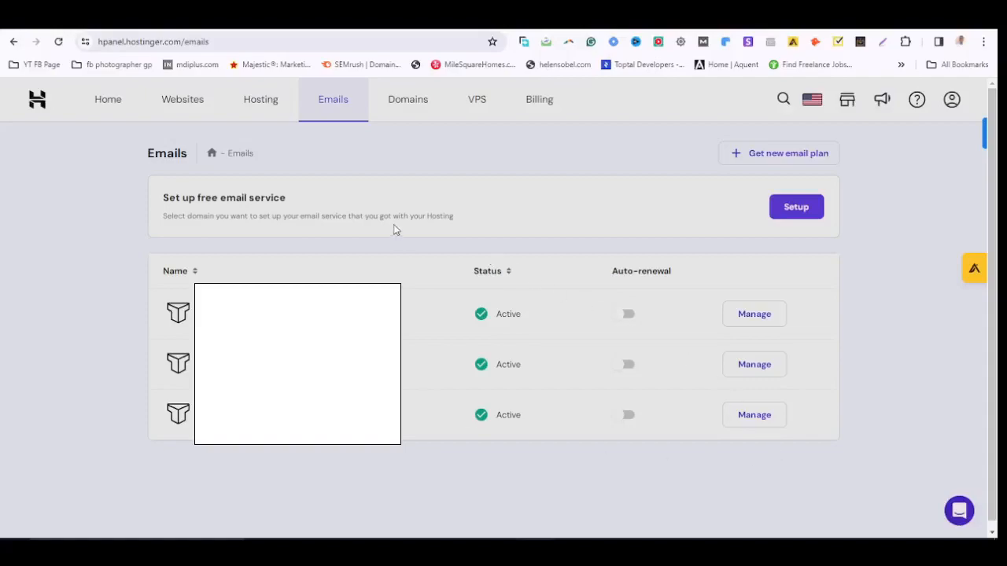
Add a free email service for the lipo360surgery.com domain and highlight its new entry.
left_click(797, 207)
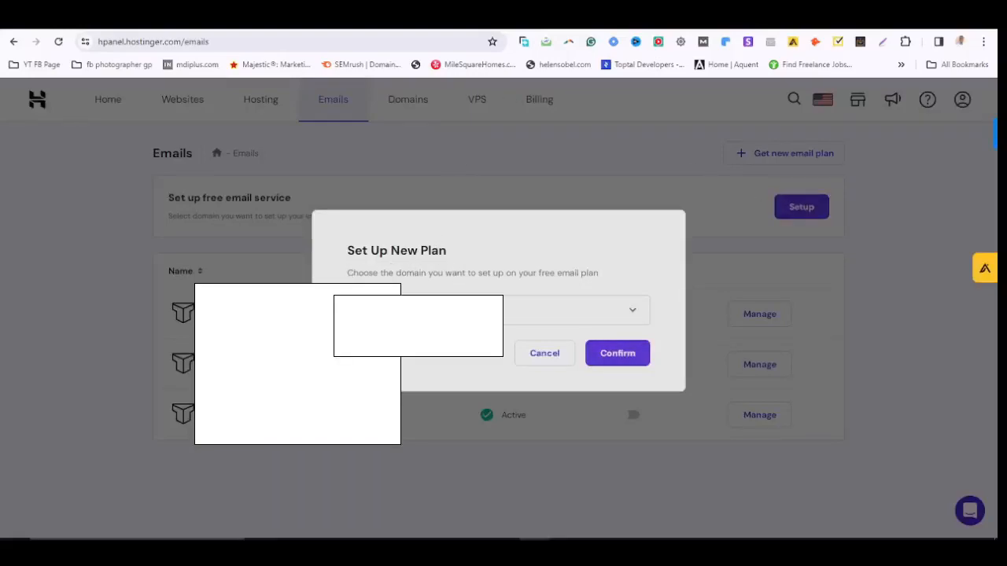
left_click(563, 316)
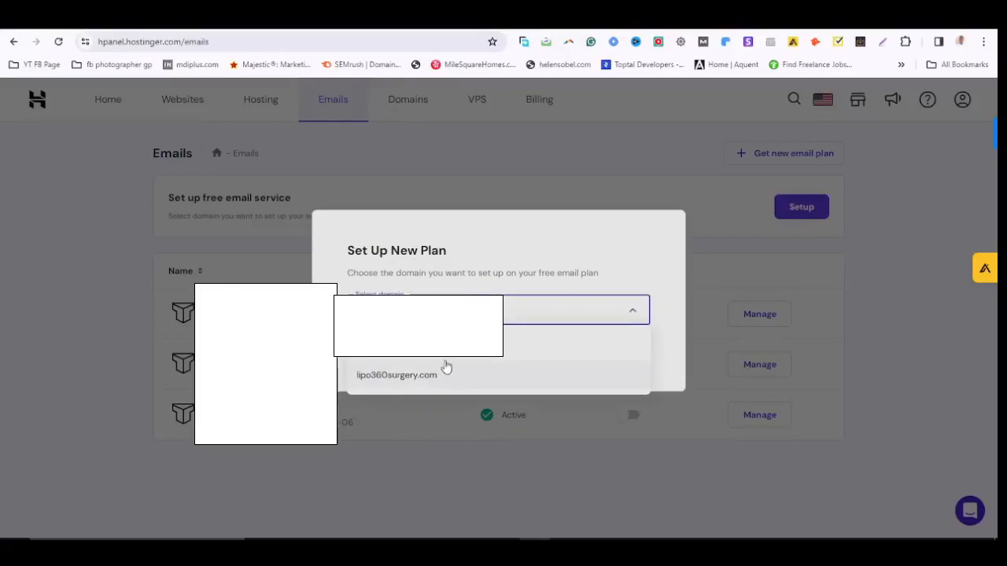
left_click(400, 382)
left_click(617, 356)
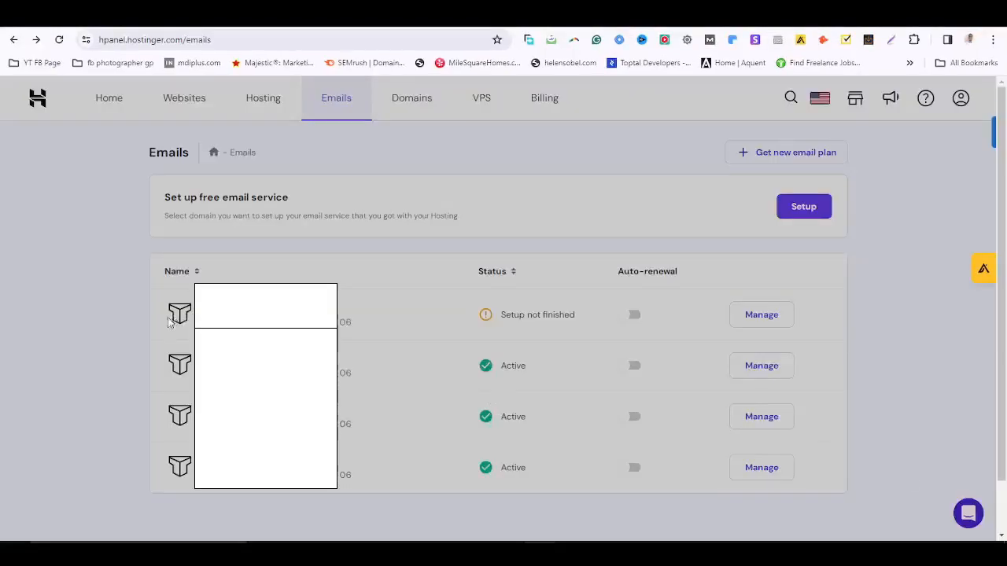
left_click_drag(212, 307, 299, 307)
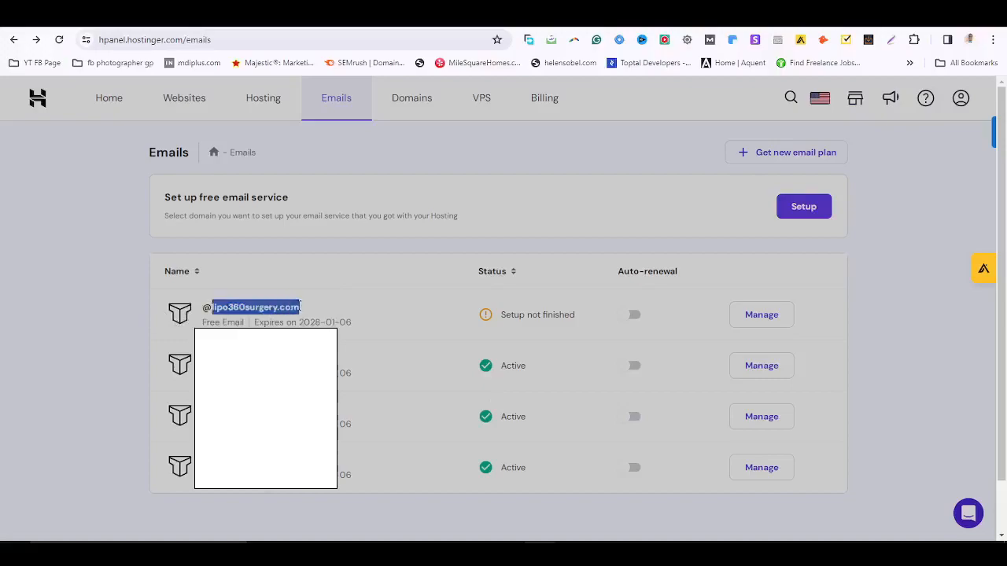
Open Manage for lipo360surgery.com and scroll through the Titan Free, Business and Enterprise plans.
left_click(749, 318)
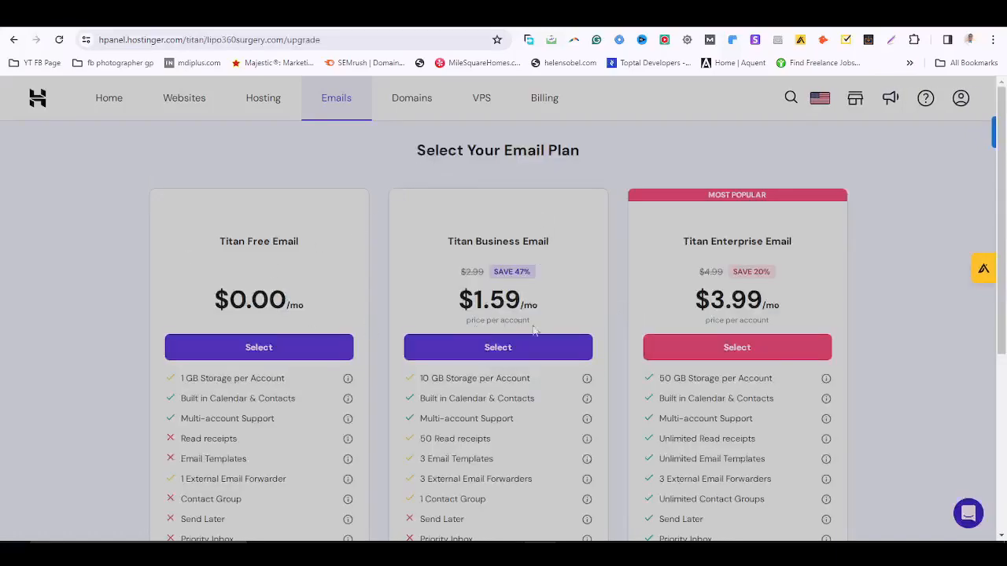
scroll(683, 315, "down", 3)
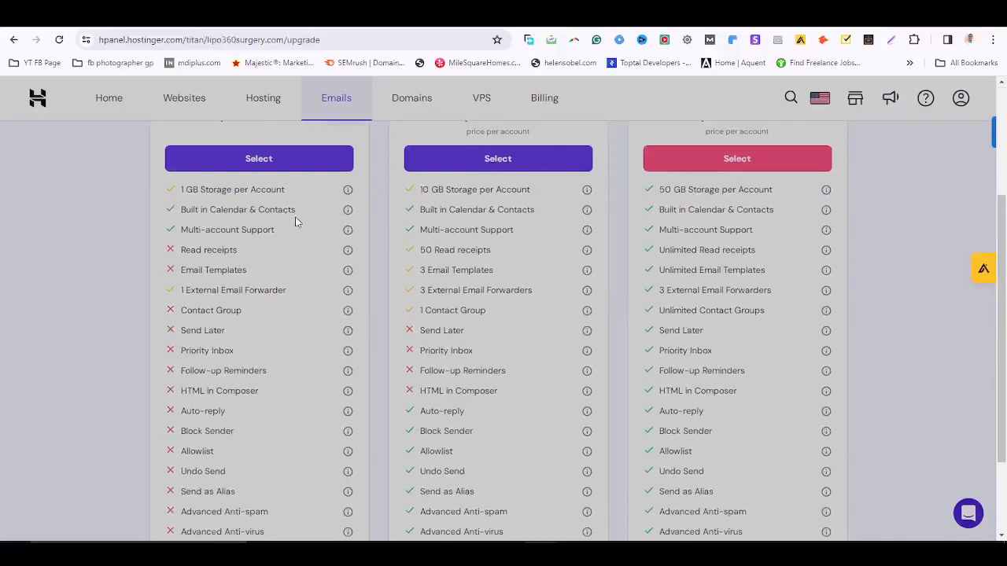
scroll(181, 253, "up", 3)
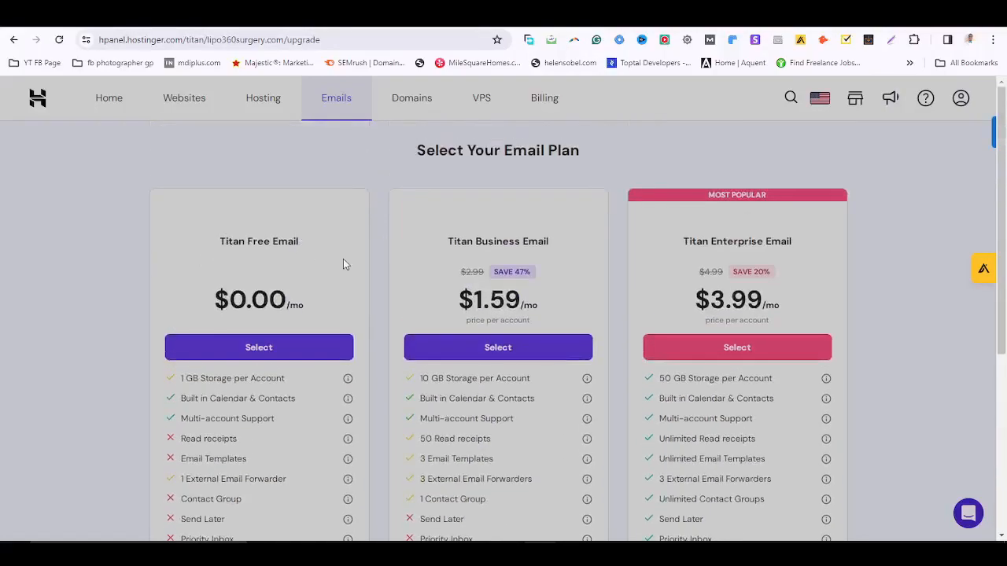
scroll(674, 370, "down", 2)
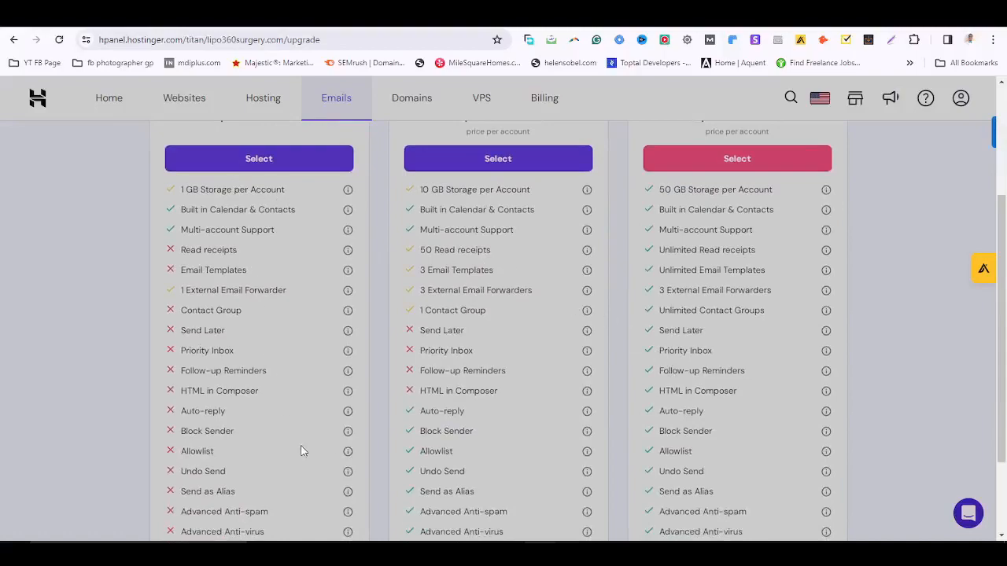
scroll(671, 416, "down", 1)
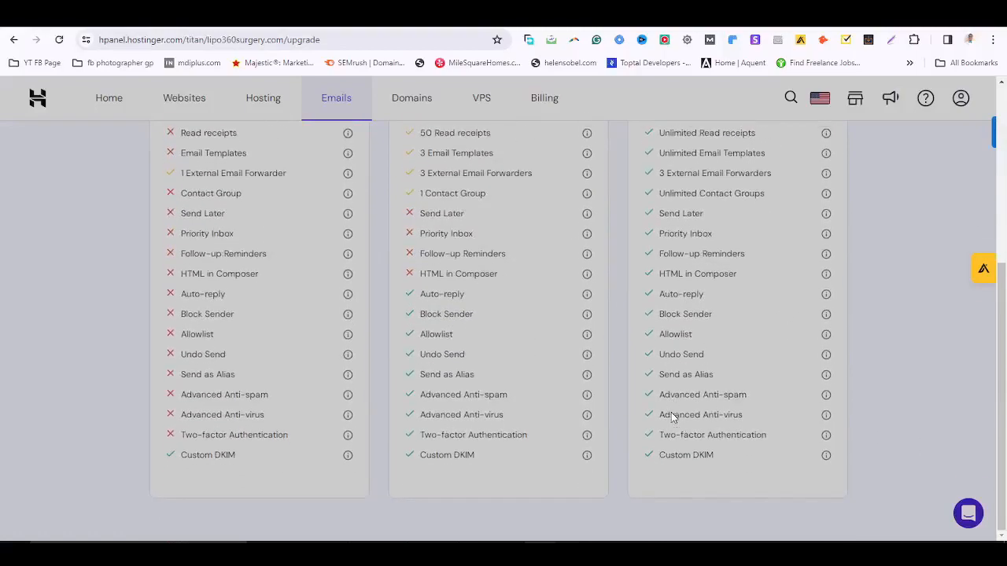
scroll(635, 393, "up", 3)
scroll(598, 382, "down", 1)
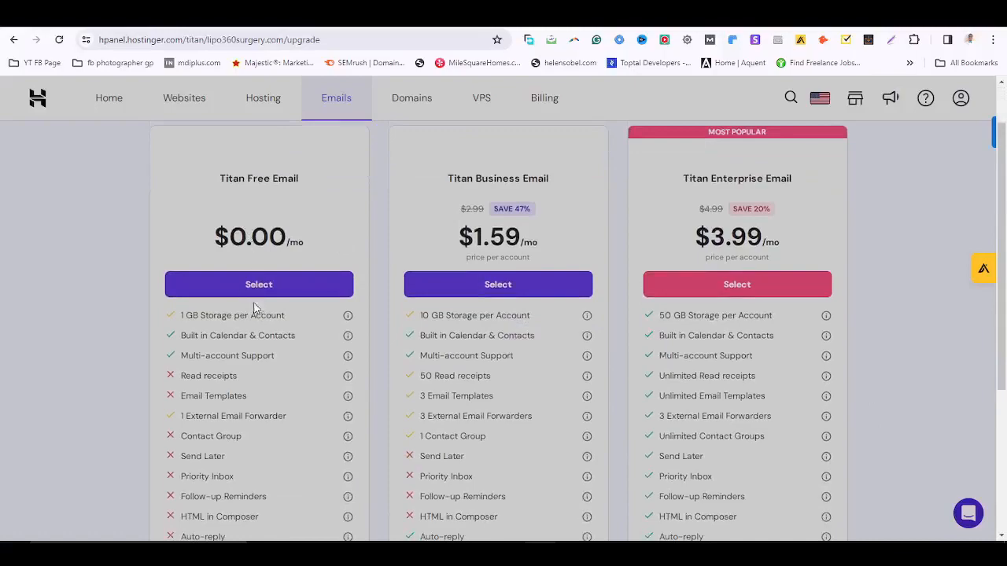
Compare storage allowances, highlighting the Free plan's 1 GB against the paid plans.
left_click_drag(180, 314, 272, 316)
left_click(359, 336)
left_click_drag(446, 314, 528, 315)
left_click_drag(687, 315, 710, 315)
scroll(439, 356, "down", 3)
scroll(460, 399, "up", 4)
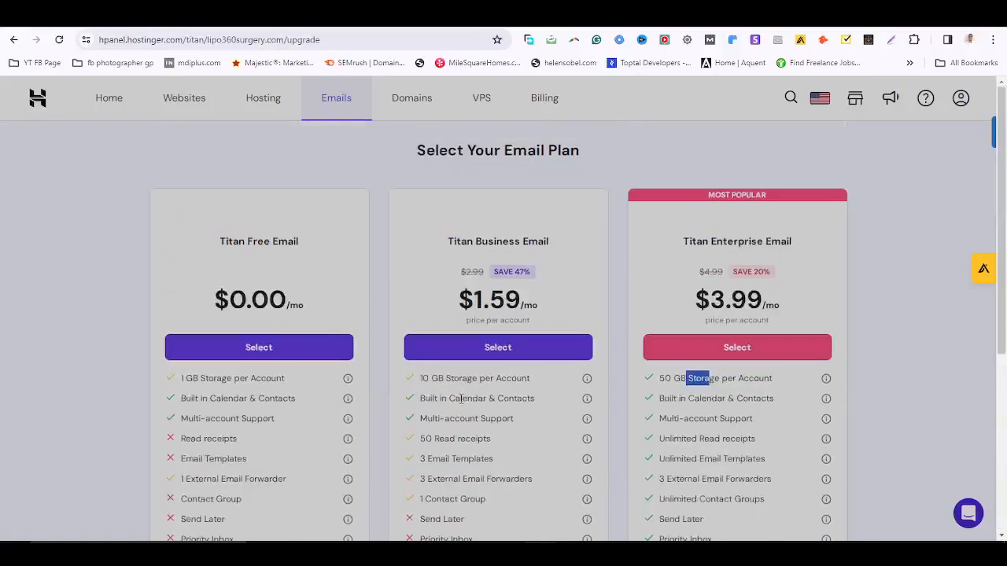
left_click(261, 349)
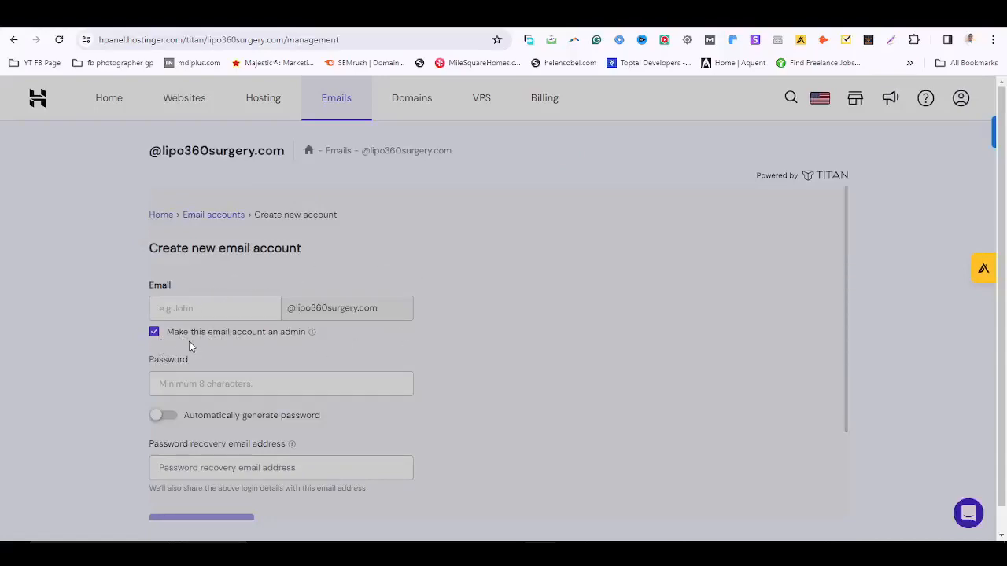
mouse_move(313, 334)
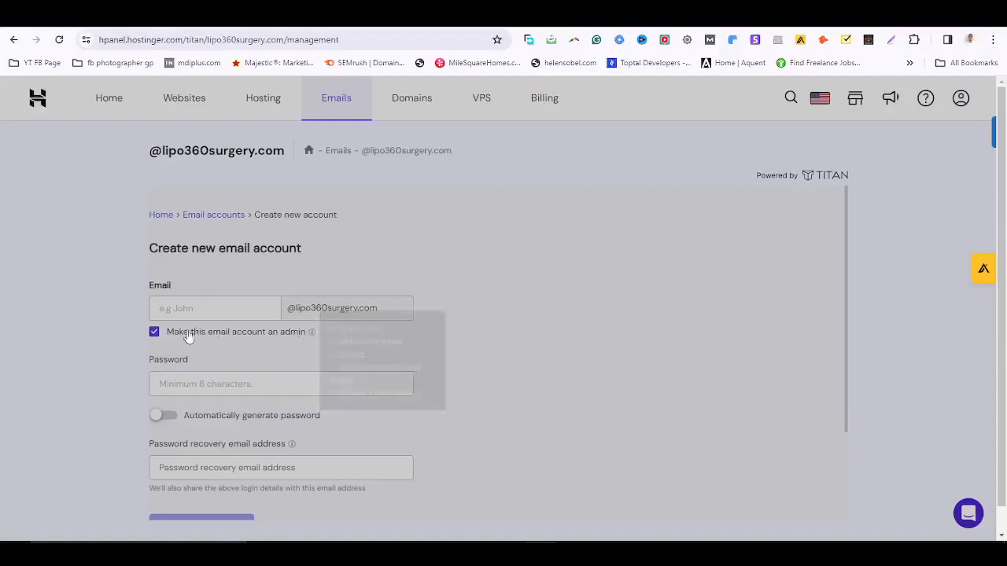
left_click(154, 332)
left_click(212, 314)
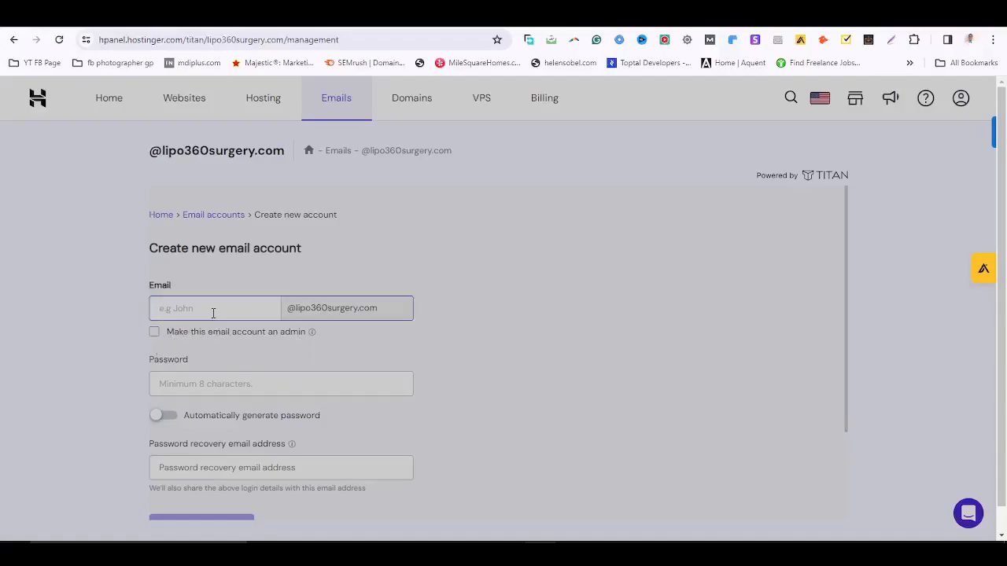
double_click(213, 313)
key("BackSpace")
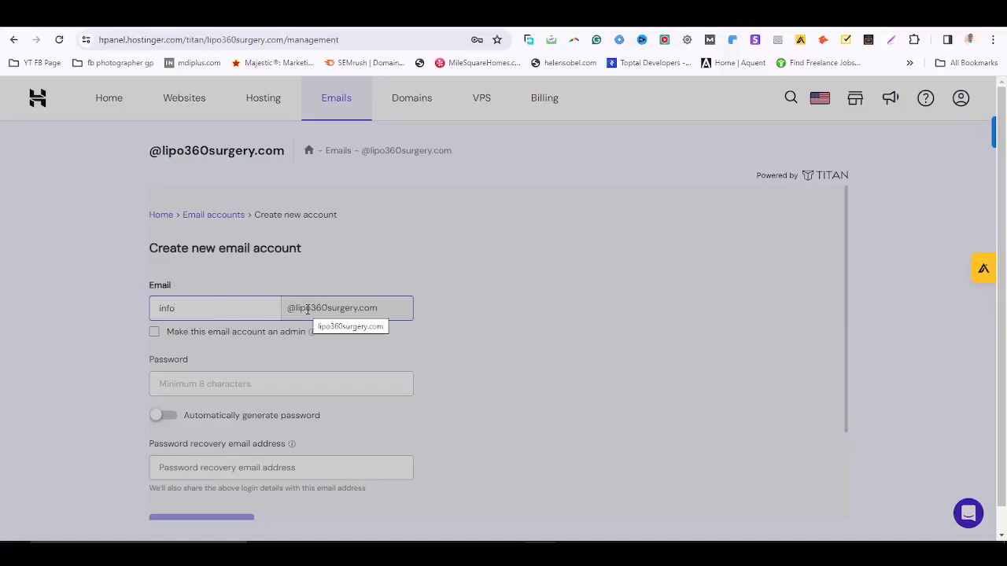
scroll(282, 398, "down", 2)
left_click(255, 271)
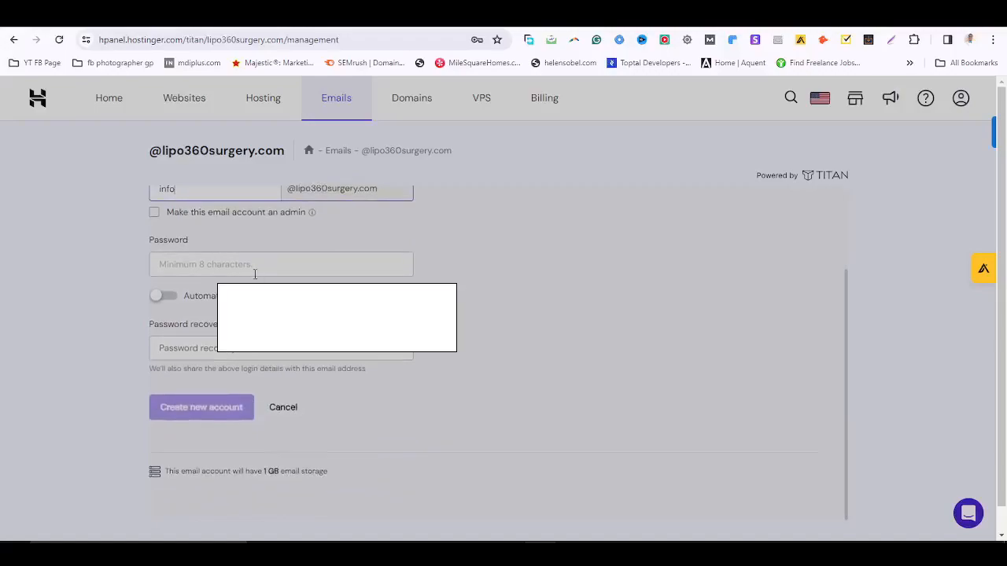
left_click(459, 254)
left_click(292, 268)
type("L")
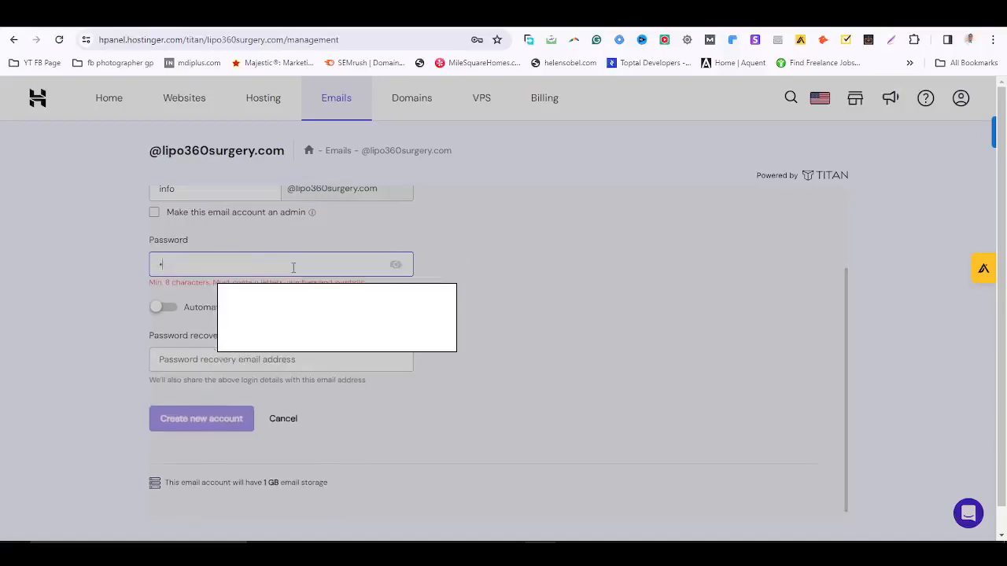
type("••")
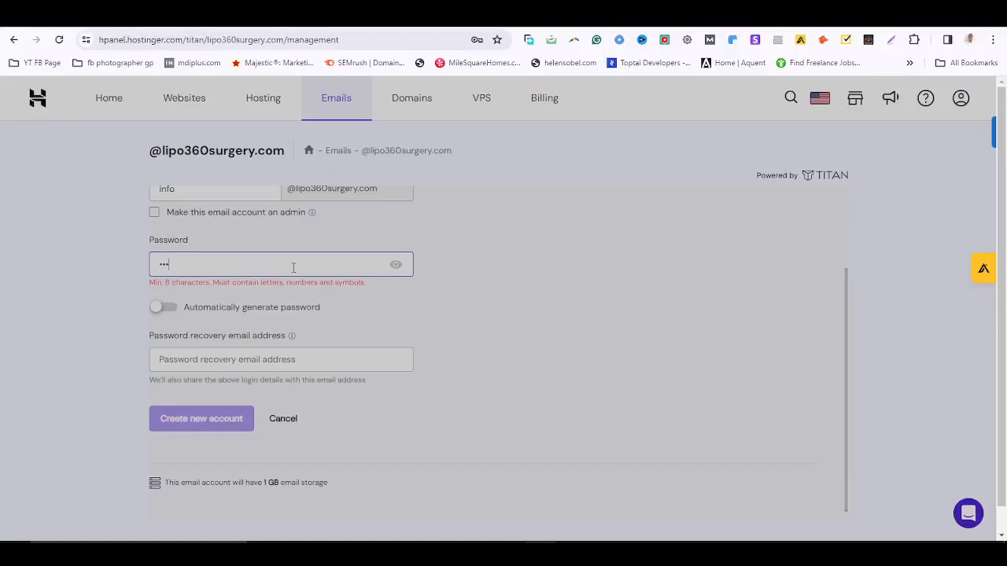
key("ctrl+a")
type("•••••••••••")
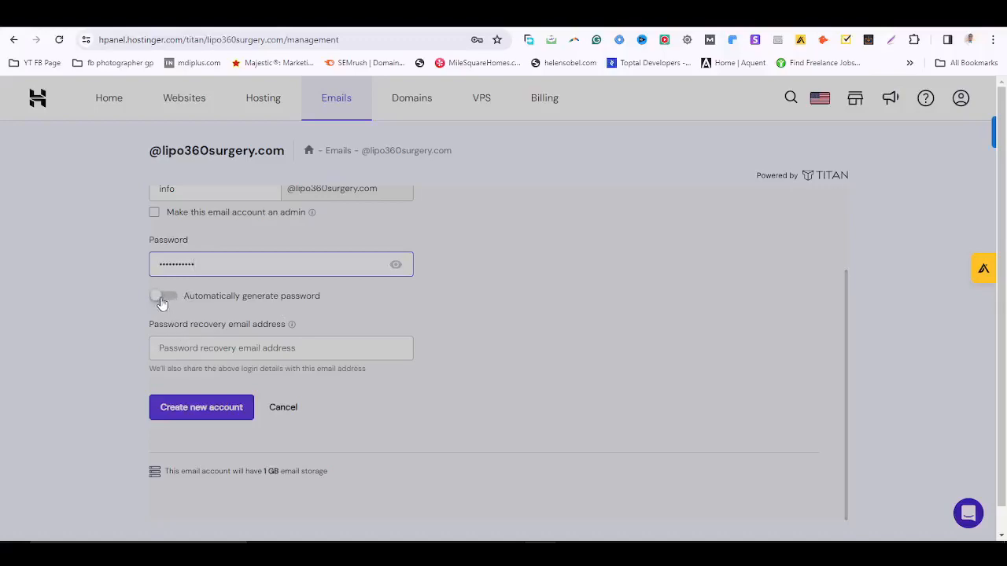
left_click(210, 338)
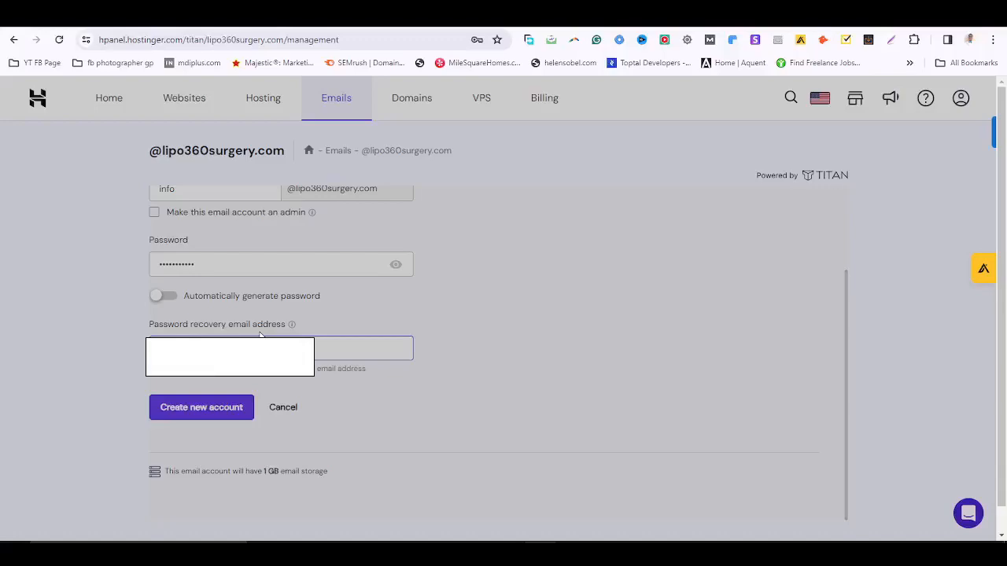
left_click(234, 407)
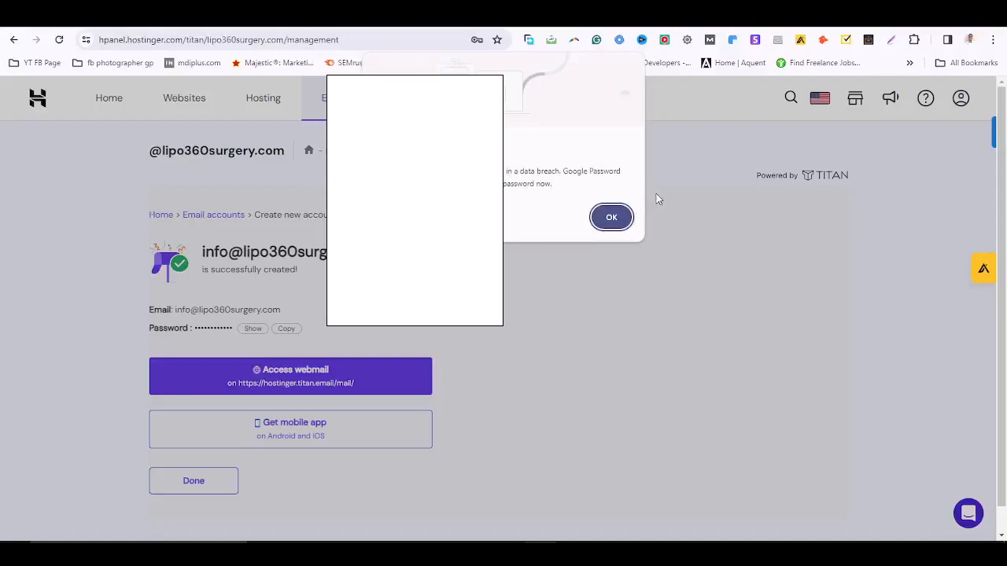
Dismiss the password warnings and open Titan webmail at hostinger.titan.email.
left_click(611, 221)
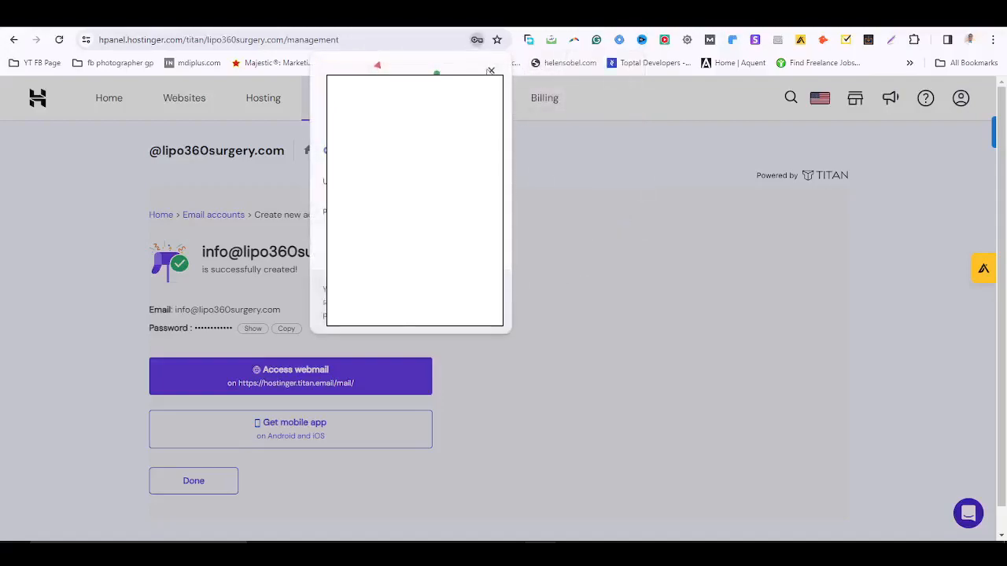
left_click(491, 70)
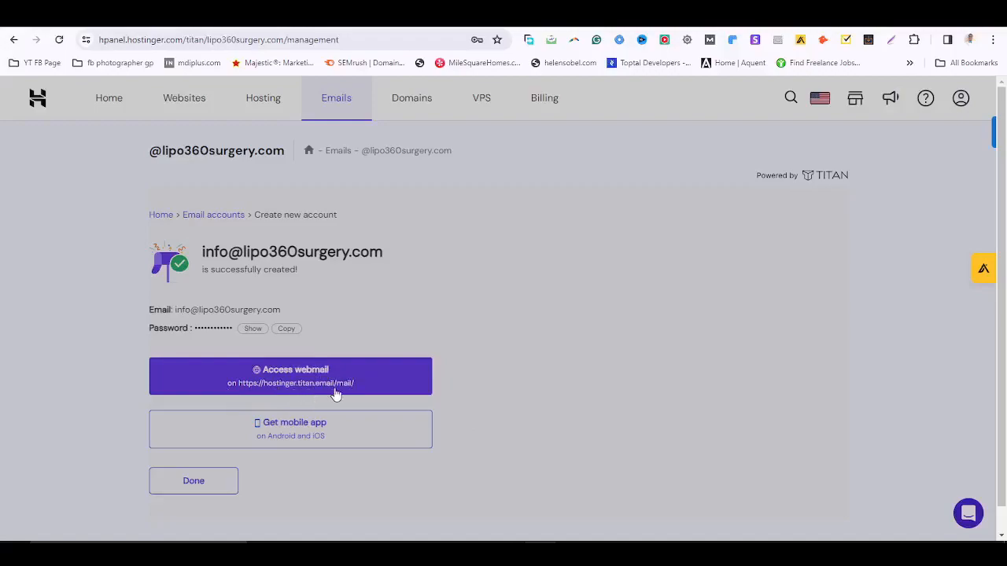
left_click(299, 378)
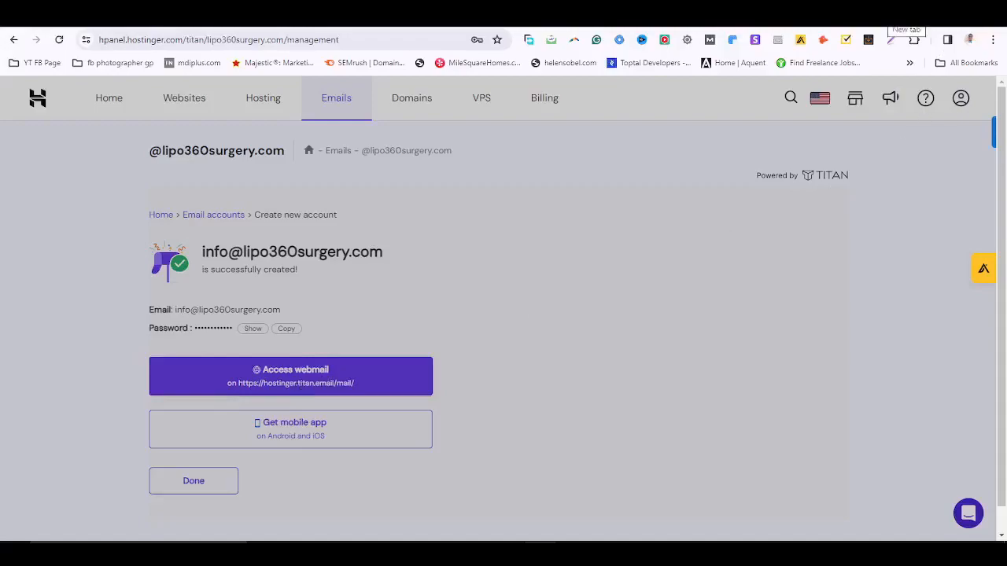
Enter lipo360surgery.com/webmail in a new tab, then return to the Hostinger Mail login page.
key("ctrl+t")
type("li")
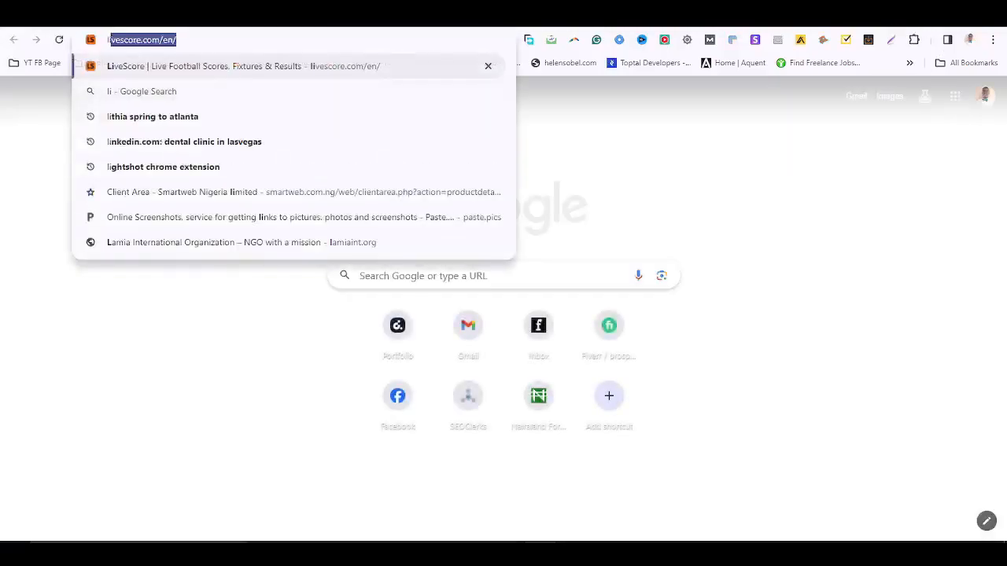
type("po3")
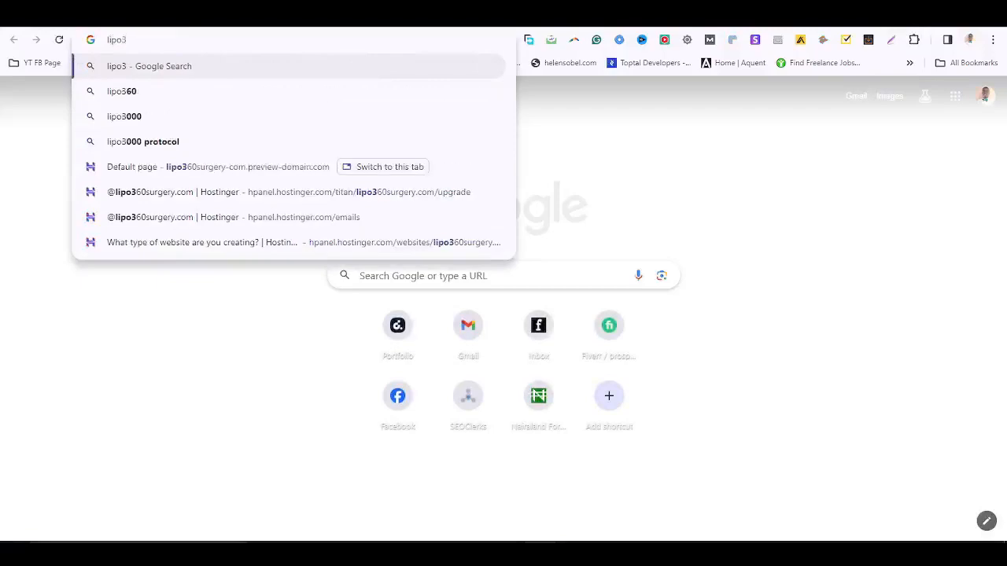
type("60")
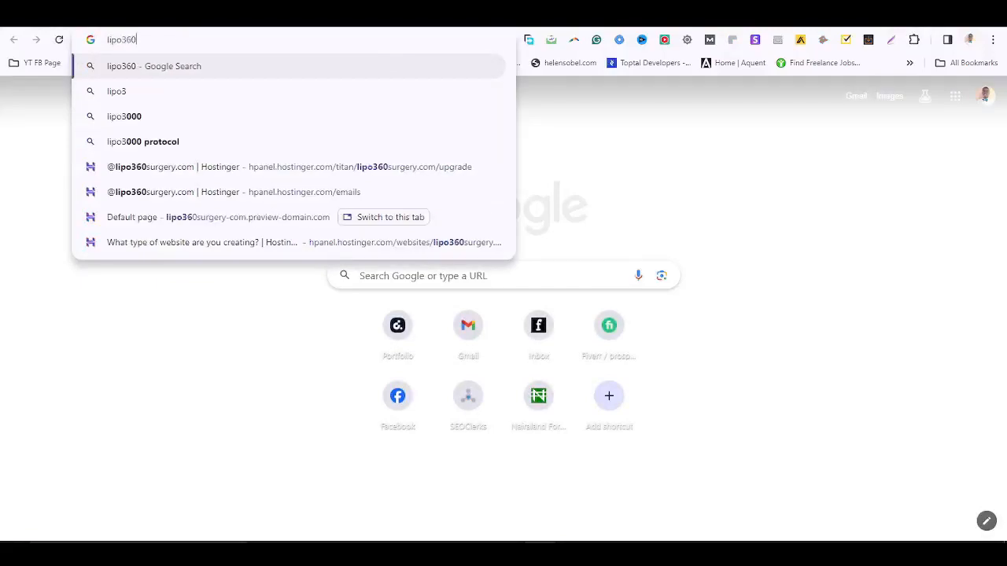
type("sur")
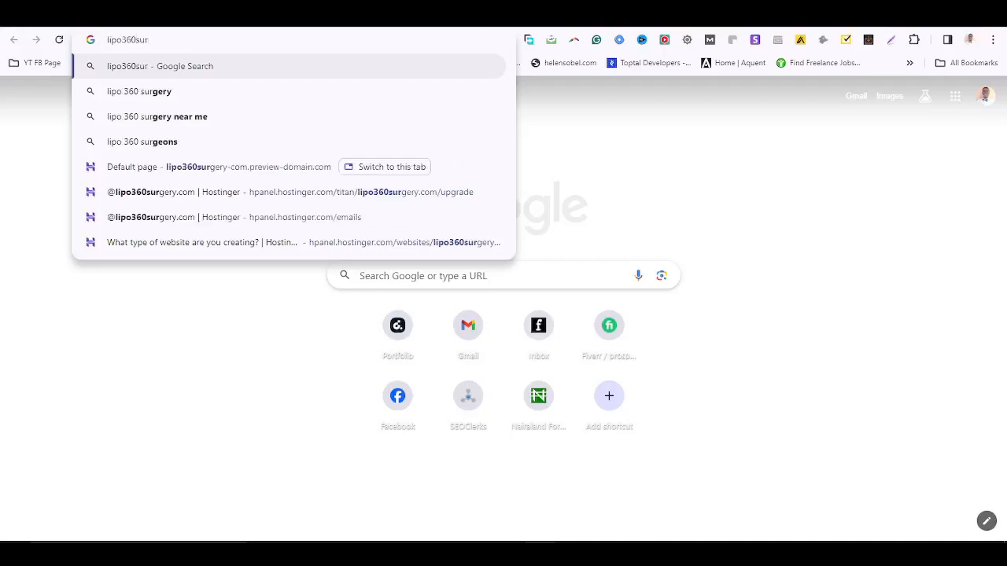
type("gery")
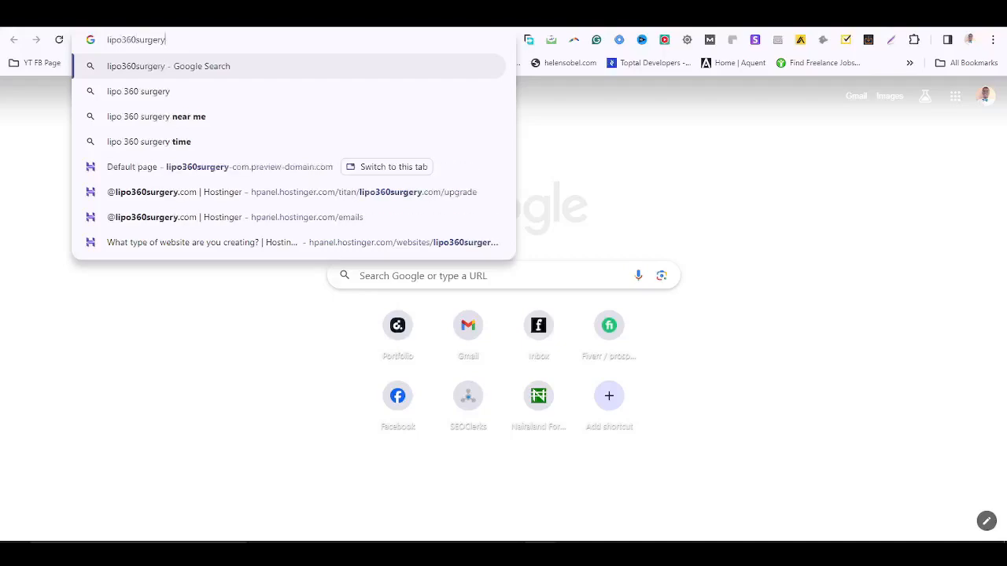
type(".com")
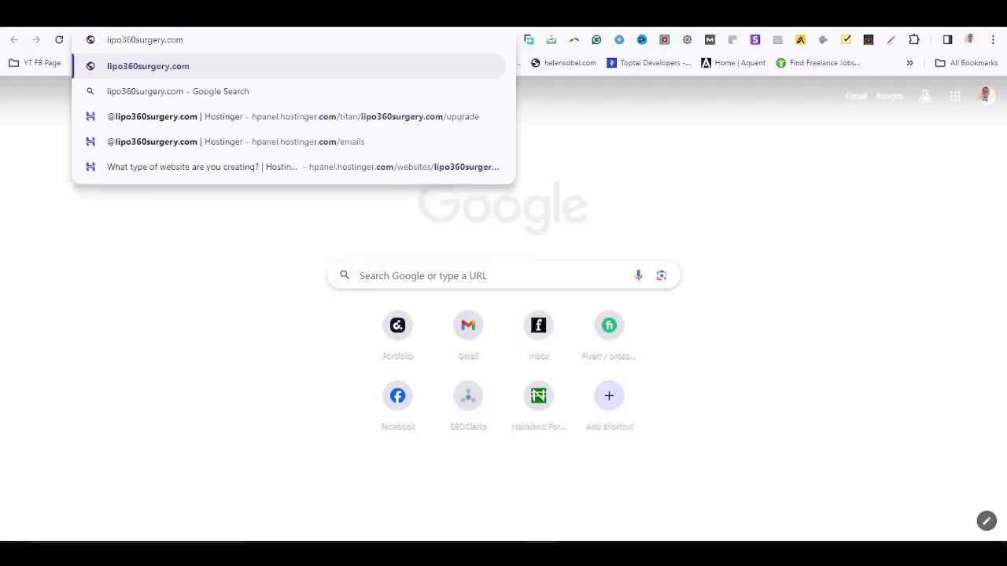
type("/webmain")
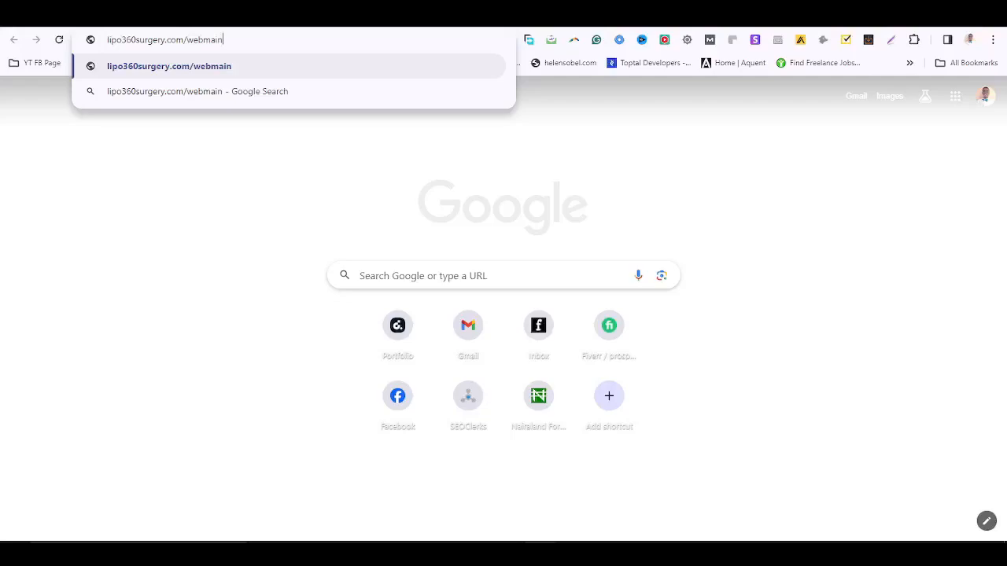
key("BackSpace")
type("l/login/")
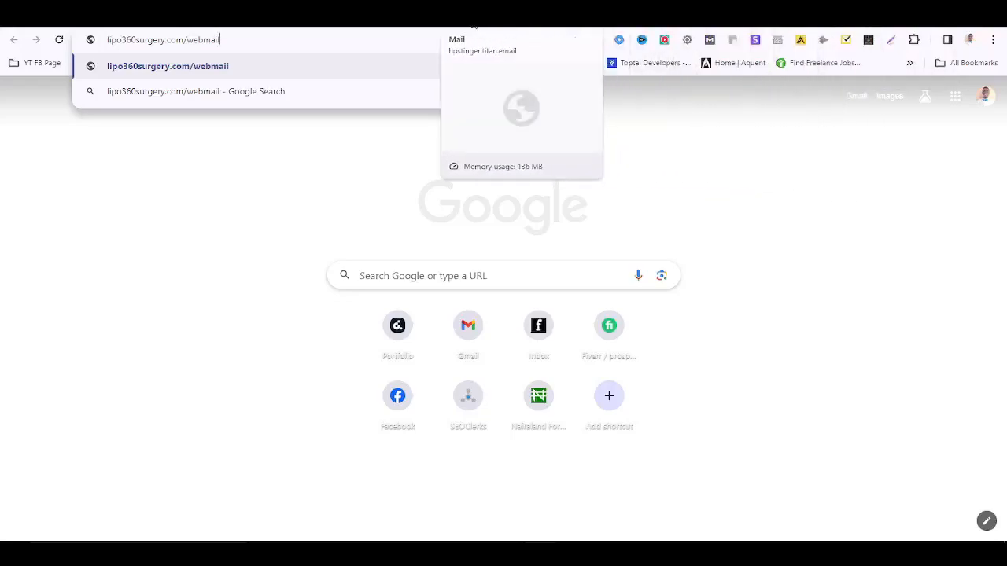
left_click(474, 27)
left_click(422, 31)
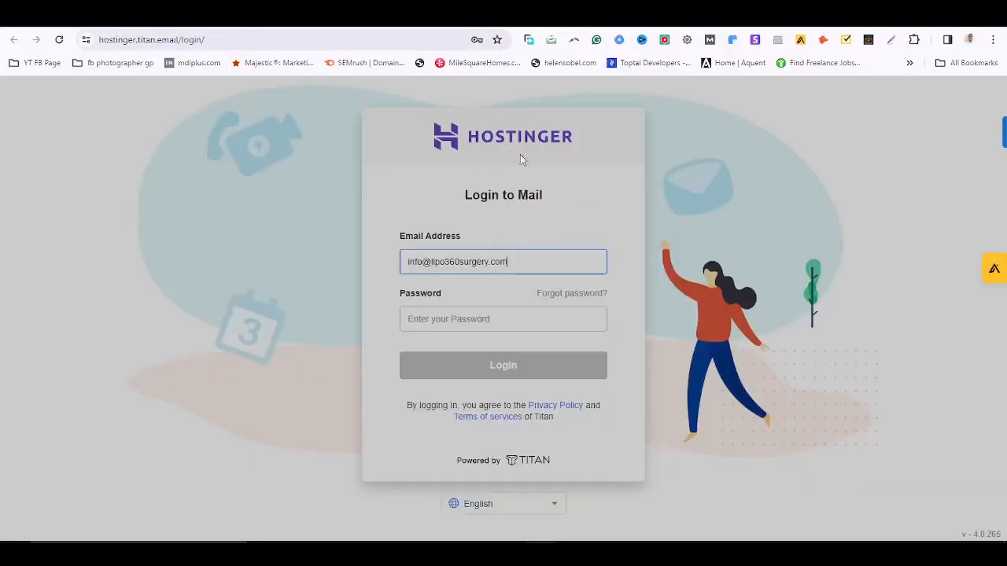
left_click(221, 38)
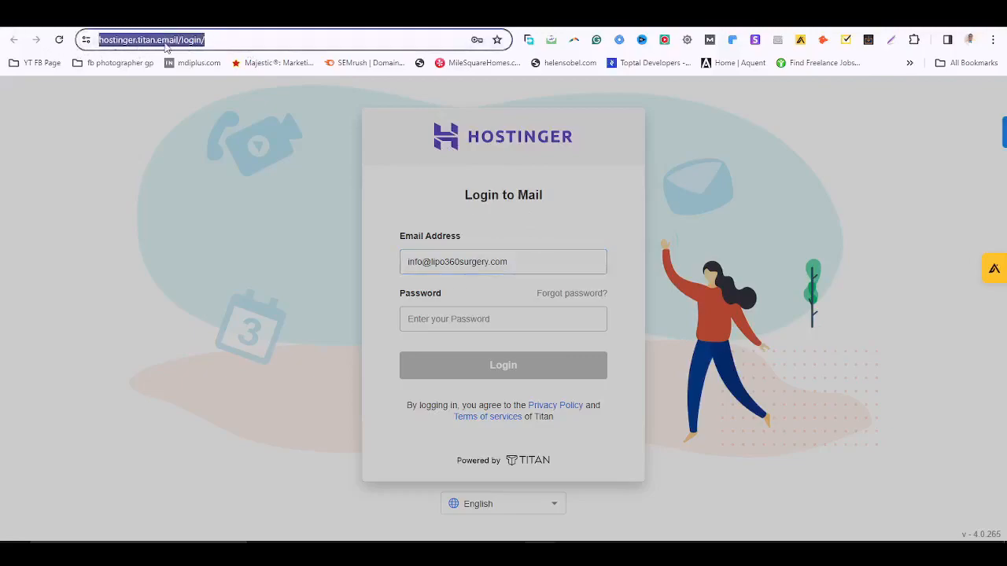
left_click(506, 318)
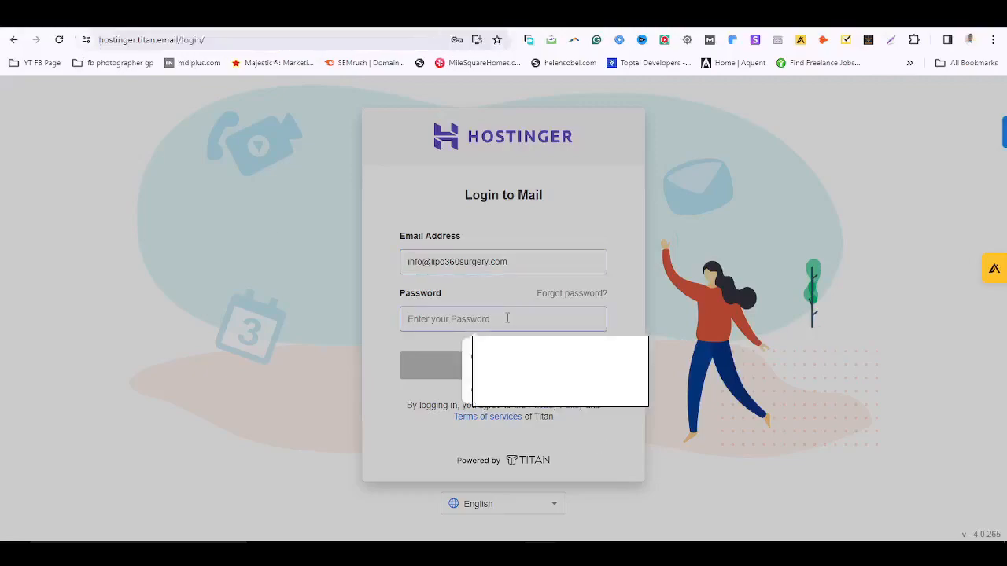
type("a")
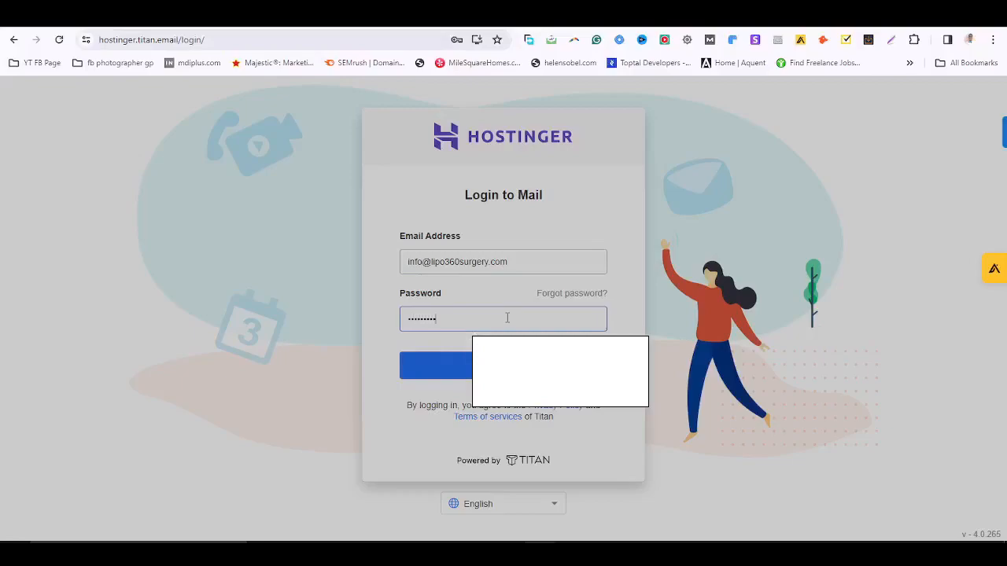
key("Return")
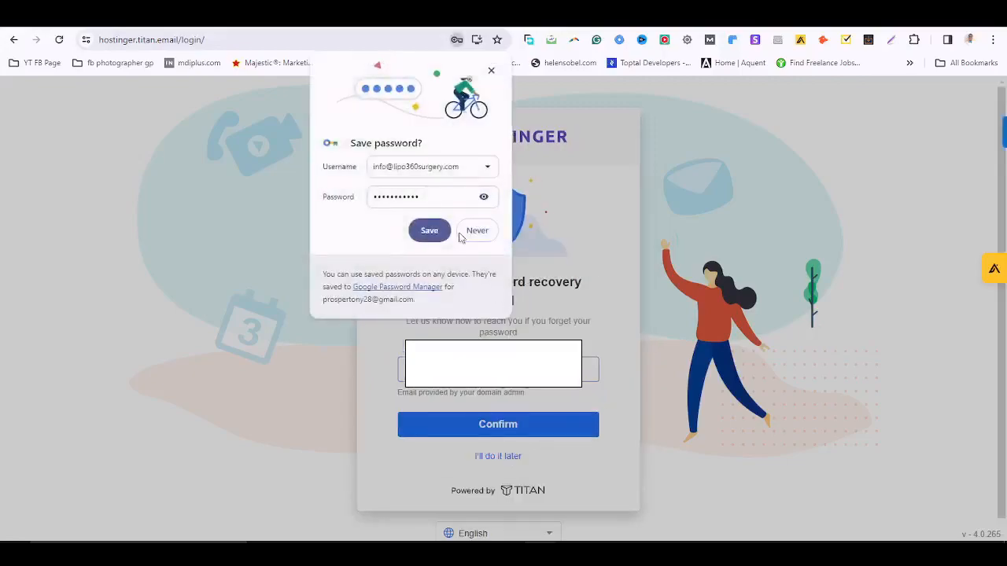
left_click(491, 71)
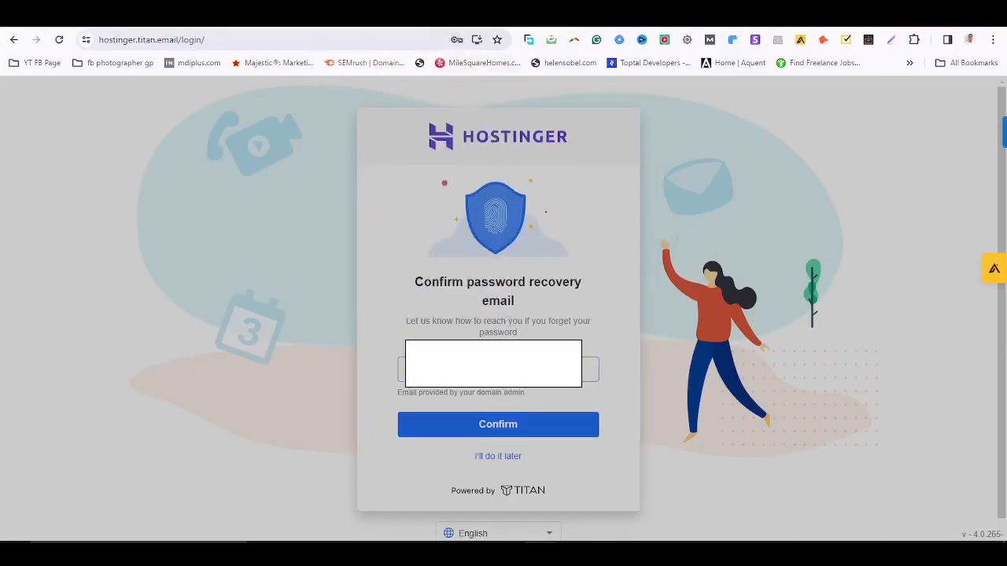
left_click(494, 431)
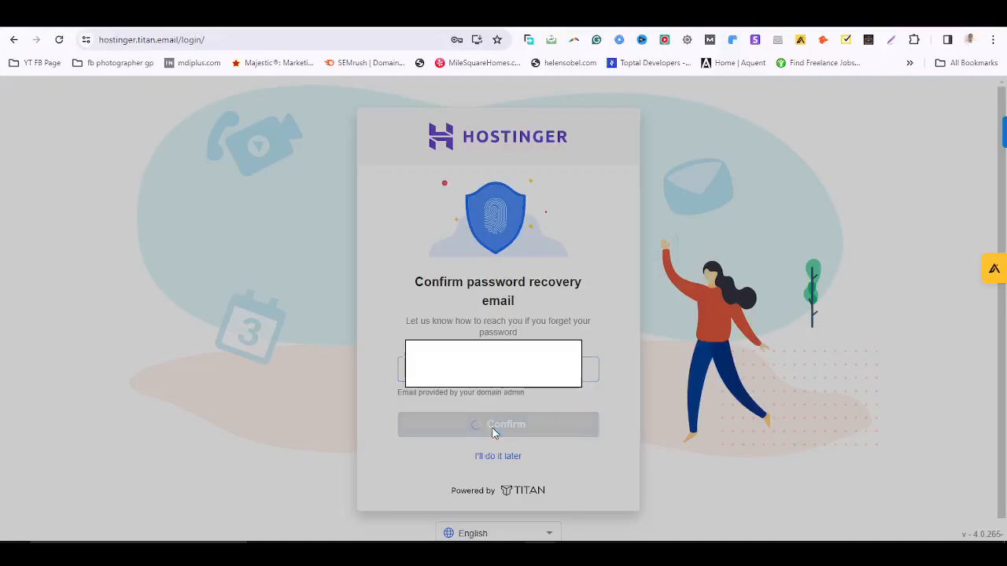
Enter the new mailbox and dismiss the Professional Email welcome overview.
left_click(496, 431)
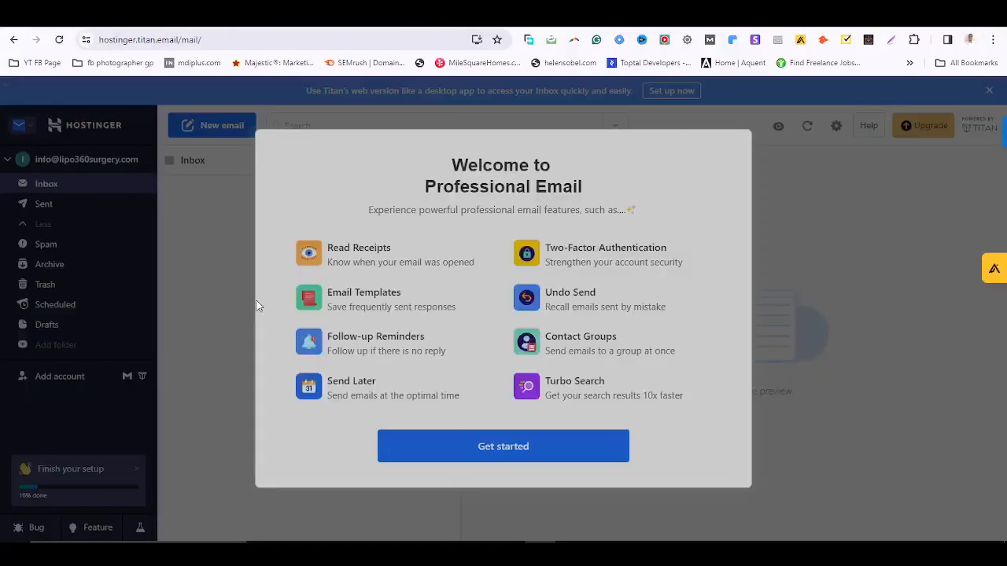
left_click_drag(443, 166, 619, 195)
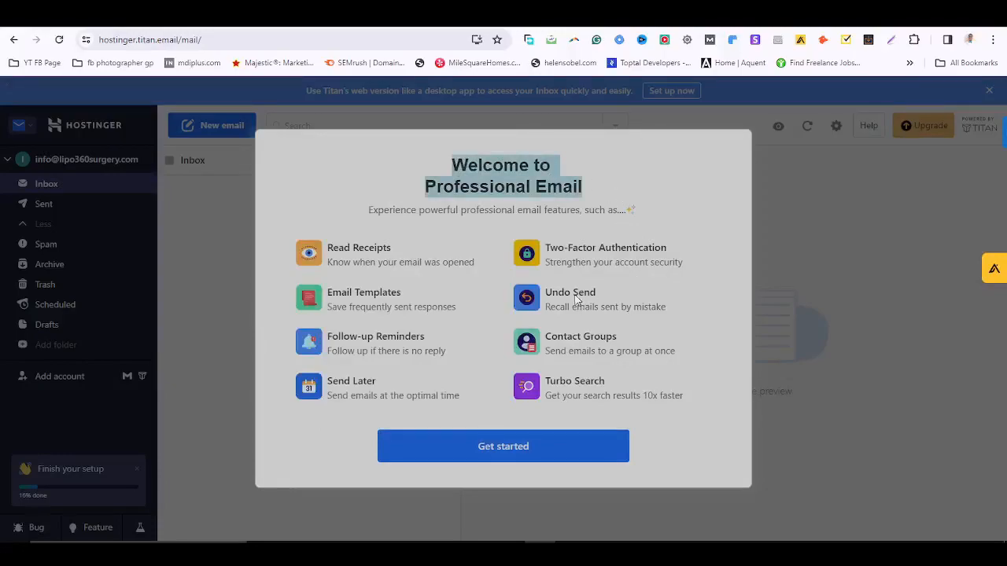
left_click(512, 466)
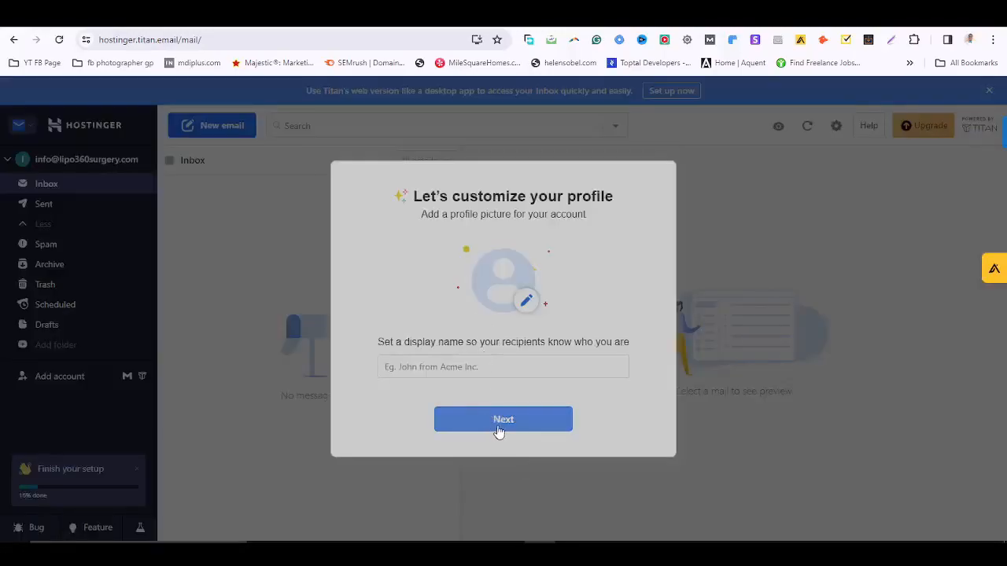
Set the display name from a saved suggestion and postpone the Gmail import.
left_click(507, 423)
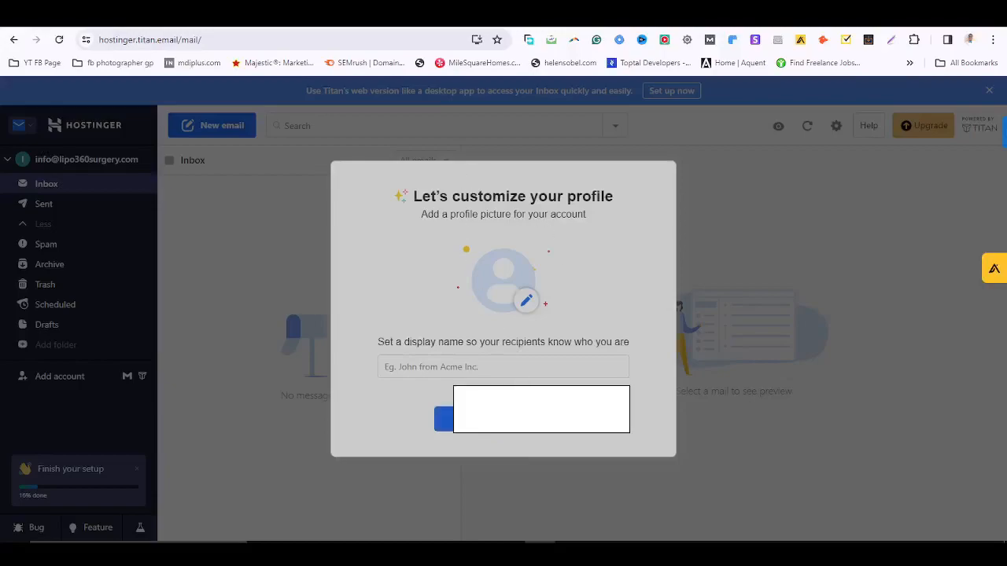
left_click(506, 423)
left_click(424, 365)
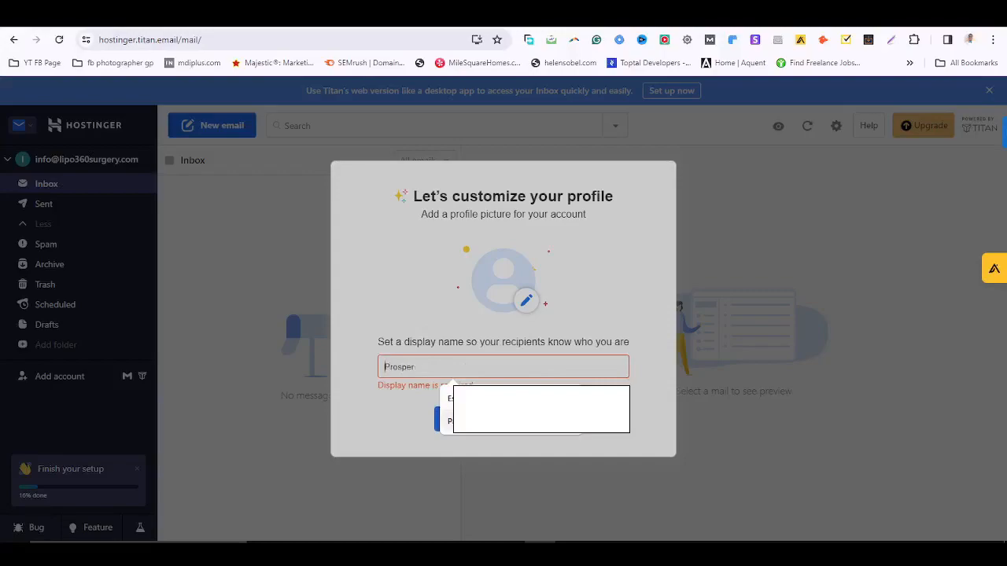
left_click(451, 419)
left_click(472, 418)
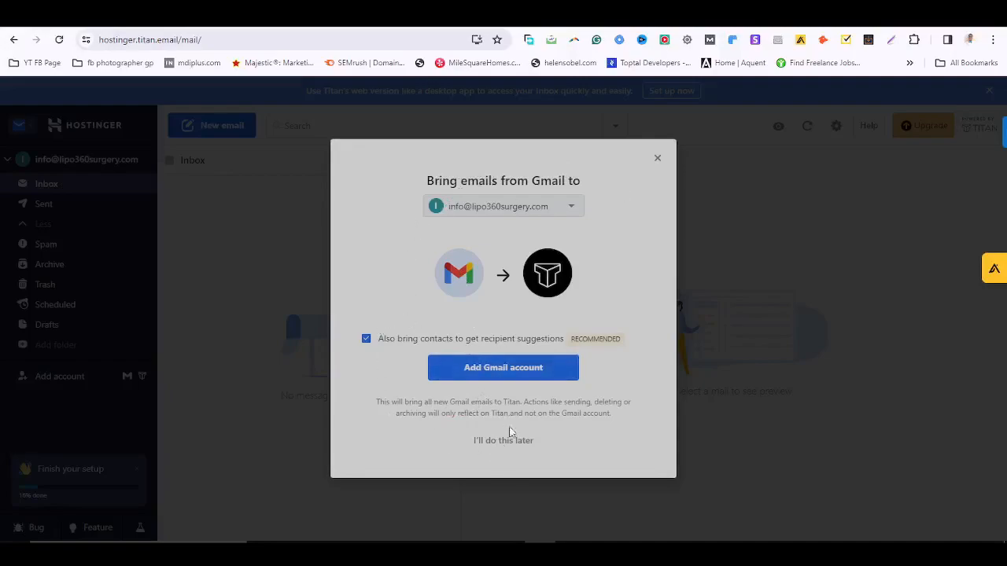
left_click(496, 442)
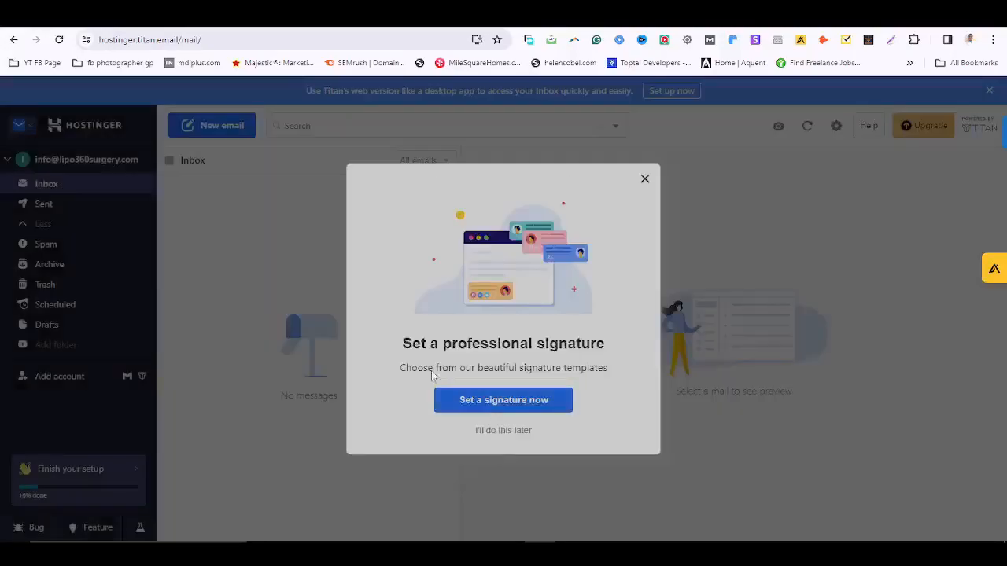
Skip the signature, viewing-preference, Titan app download and send-your-first-email onboarding prompts.
left_click(494, 432)
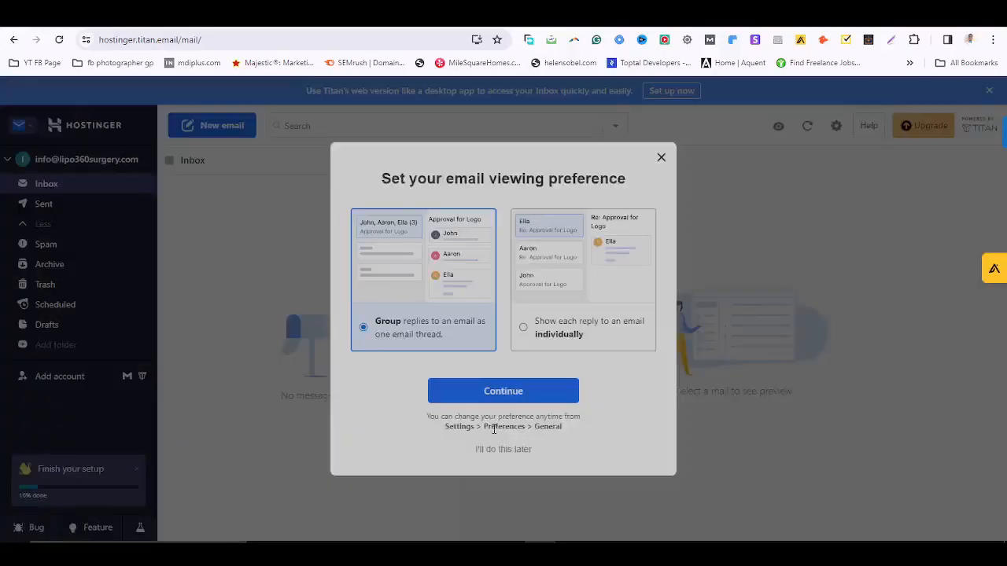
left_click(503, 449)
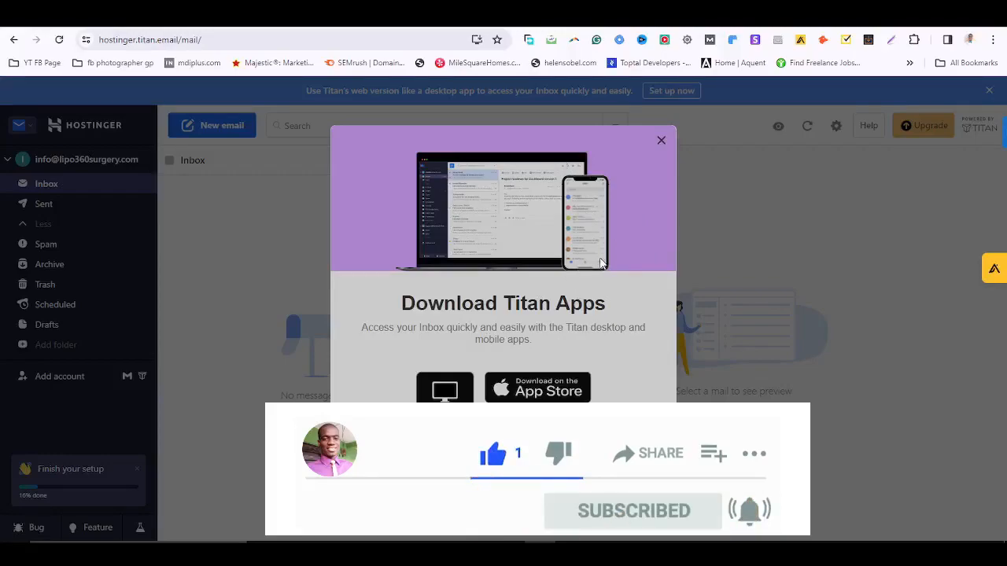
left_click(661, 140)
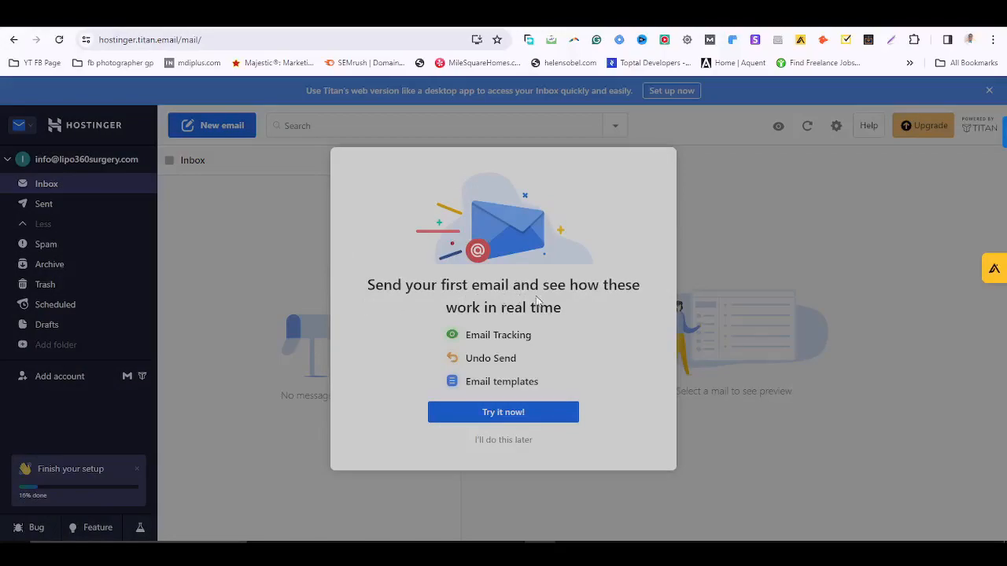
left_click(504, 441)
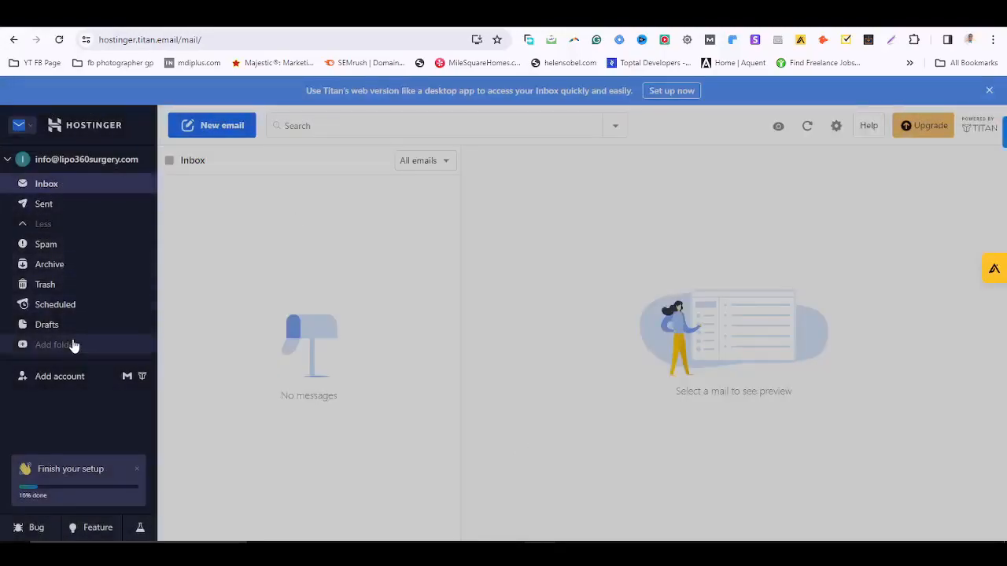
Start a new email to the Gmail address with the subject 'Test Email'.
left_click(223, 127)
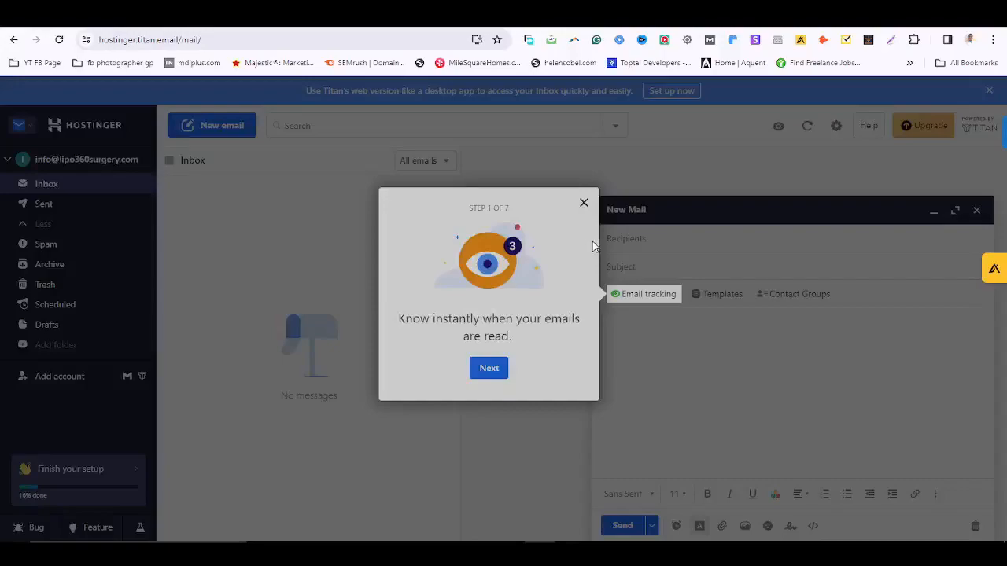
left_click(583, 203)
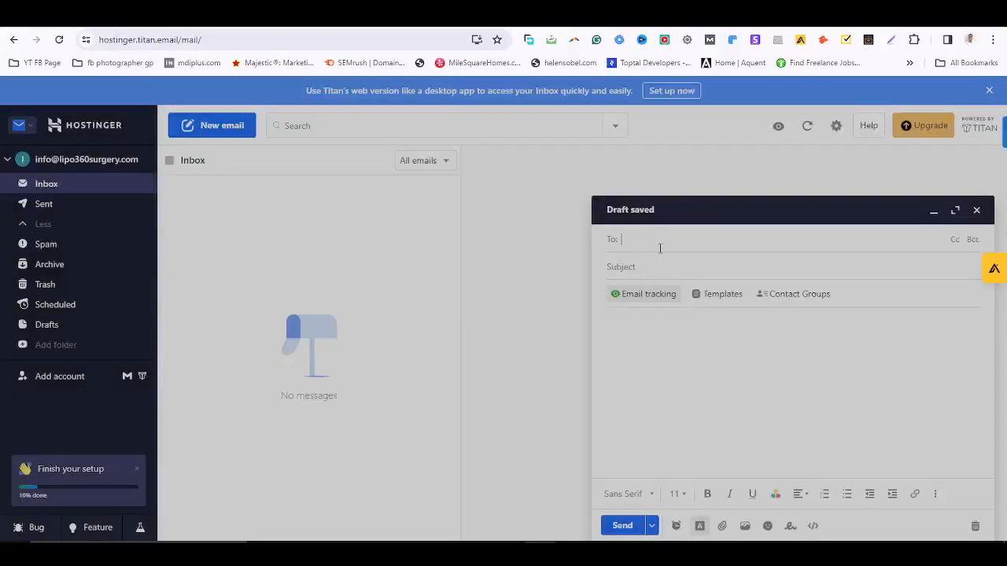
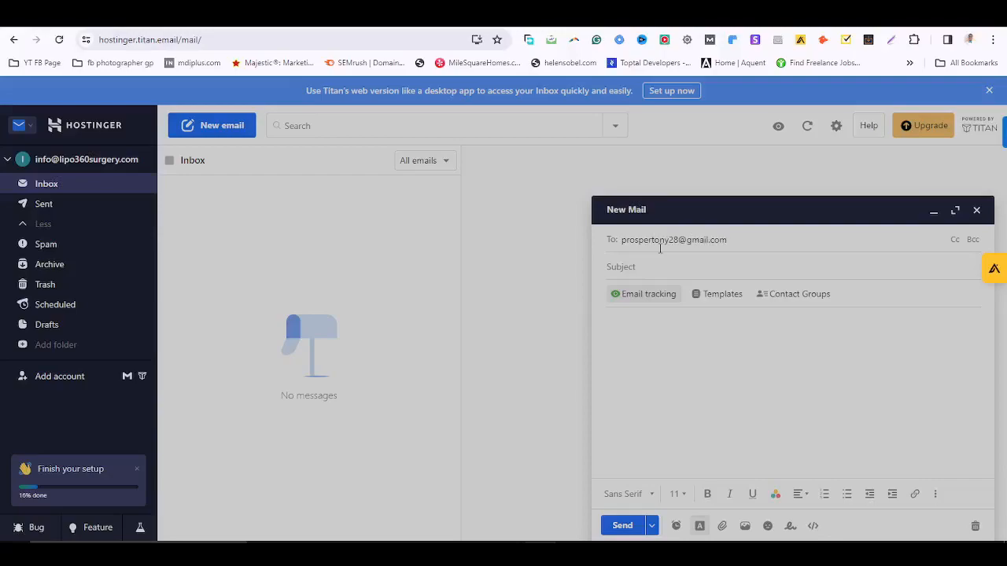
left_click(662, 268)
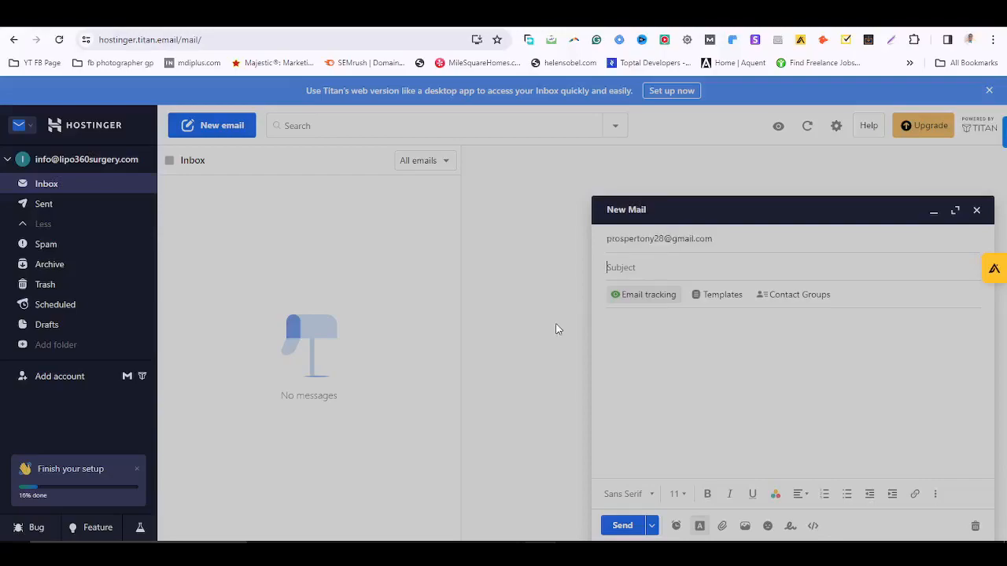
type("Emain")
key("ctrl+a")
type("Test Email")
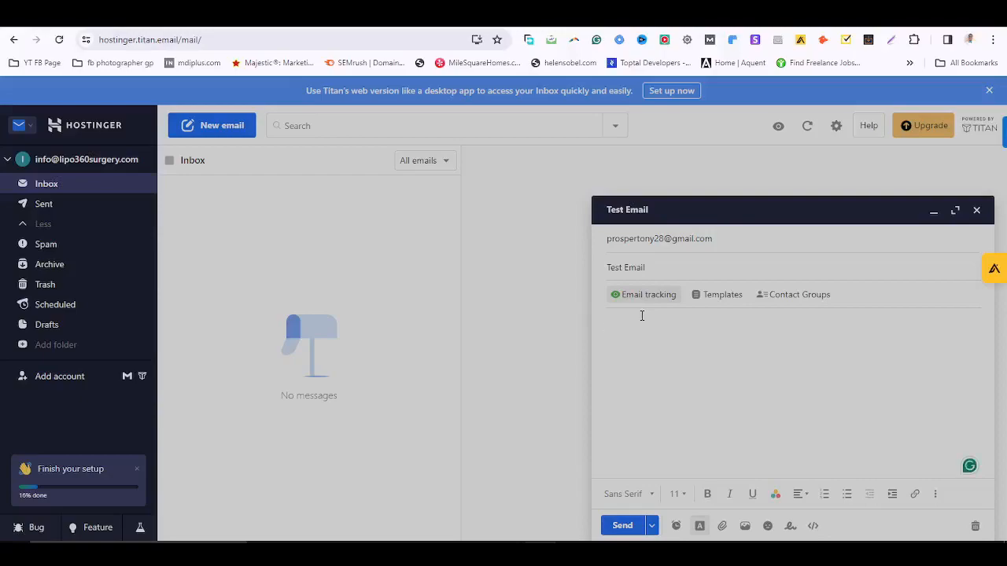
Type the body 'Testing this nes custim email', accept the spelling 'custom', and send it.
type("Testing this nes custim email")
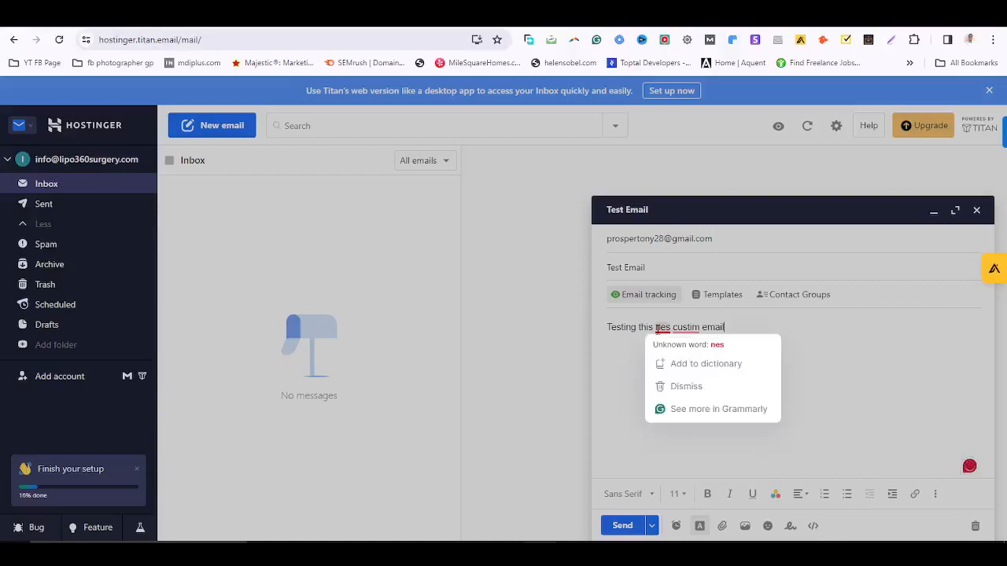
right_click(665, 327)
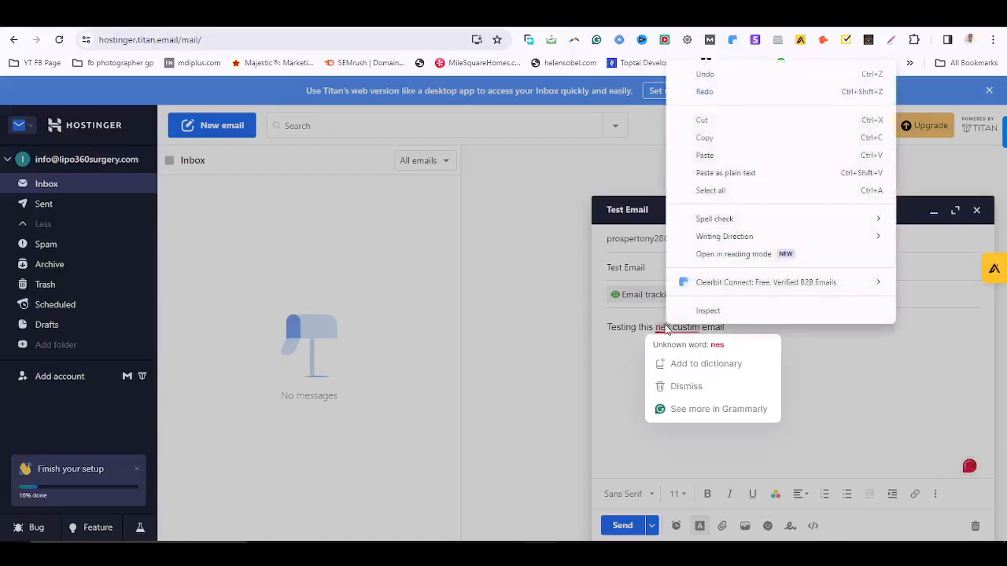
key("Escape")
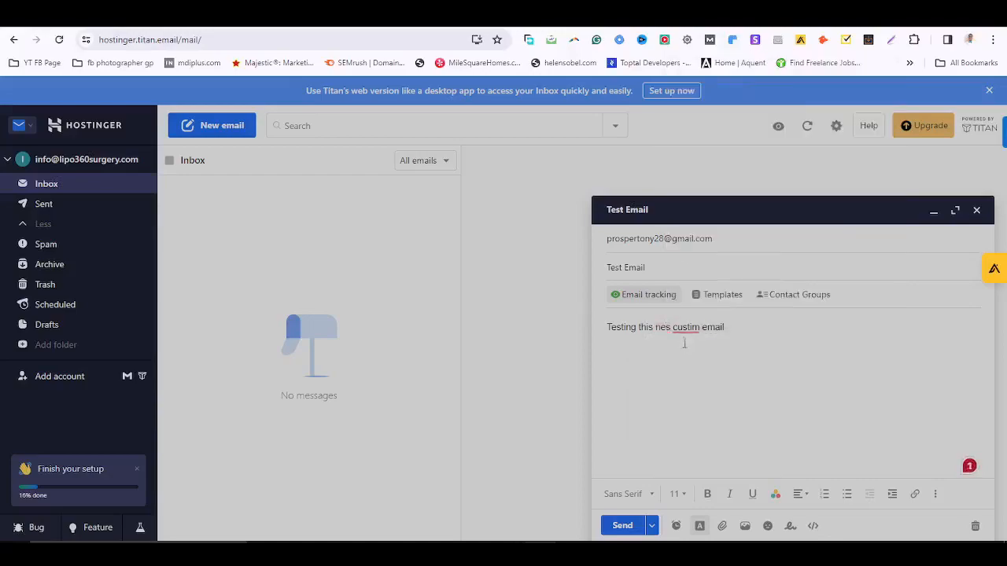
mouse_move(687, 332)
left_click(695, 367)
left_click(623, 526)
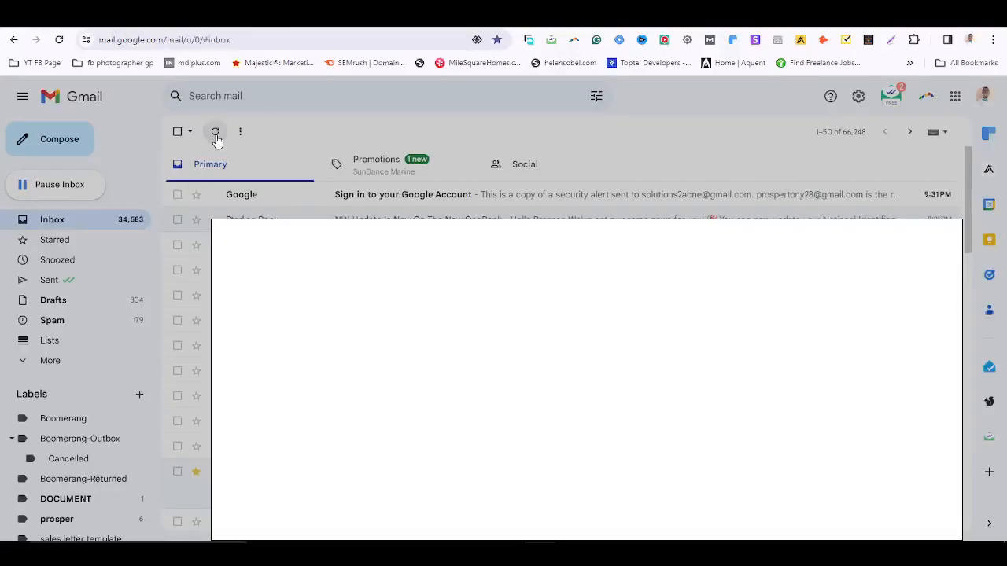
Refresh the Gmail inbox until Test Email arrives, then open it and highlight its subject.
left_click(216, 134)
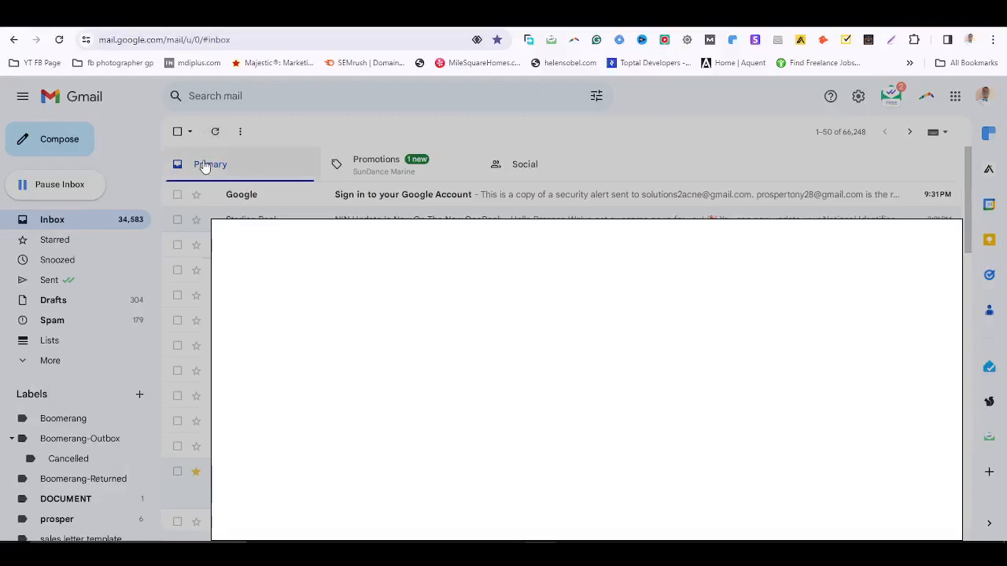
left_click(216, 132)
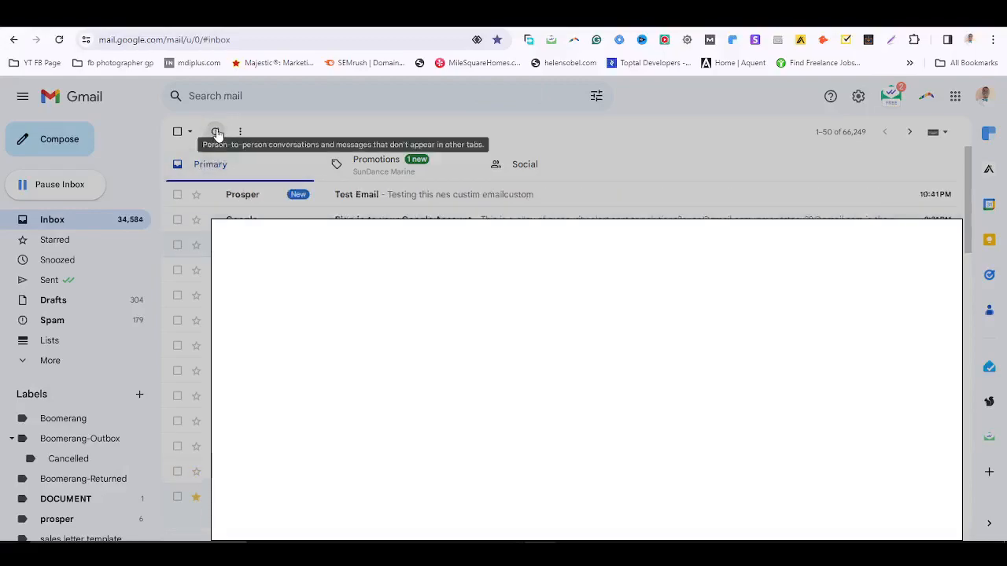
left_click(450, 197)
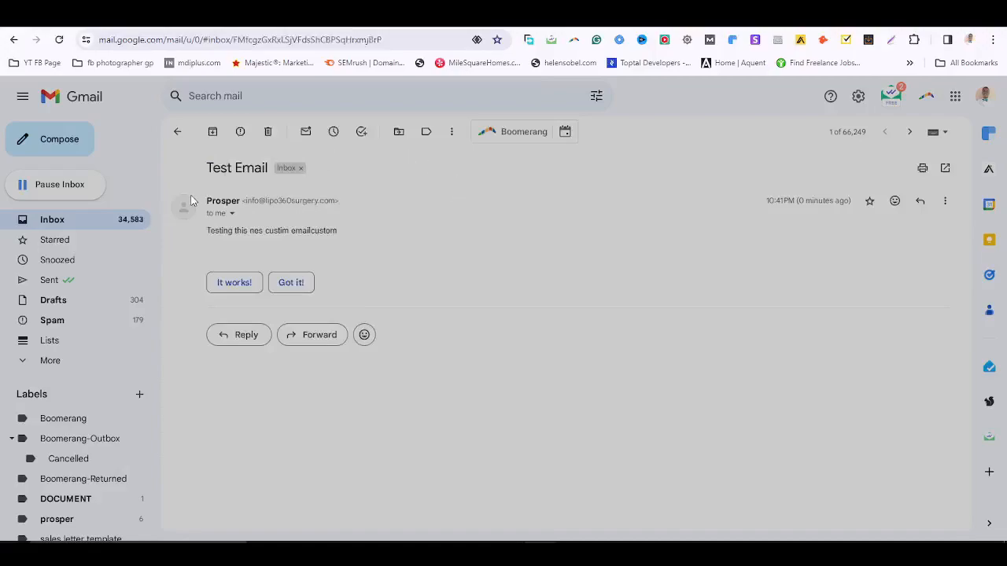
left_click_drag(203, 168, 270, 166)
Highlight the test sentence in Gmail, then return to Titan webmail and dismiss the open-tracking promotion.
left_click_drag(234, 230, 321, 234)
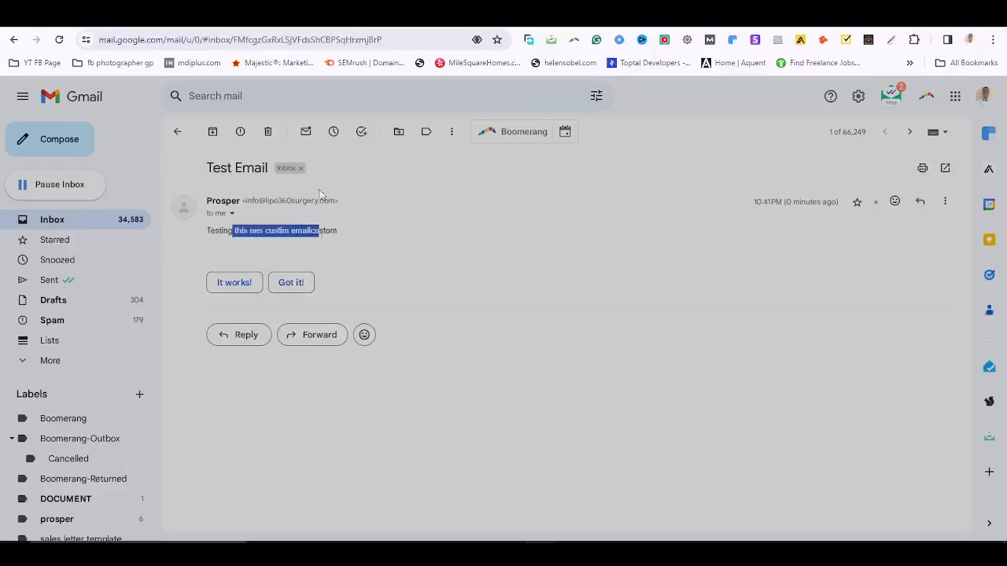
left_click(478, 20)
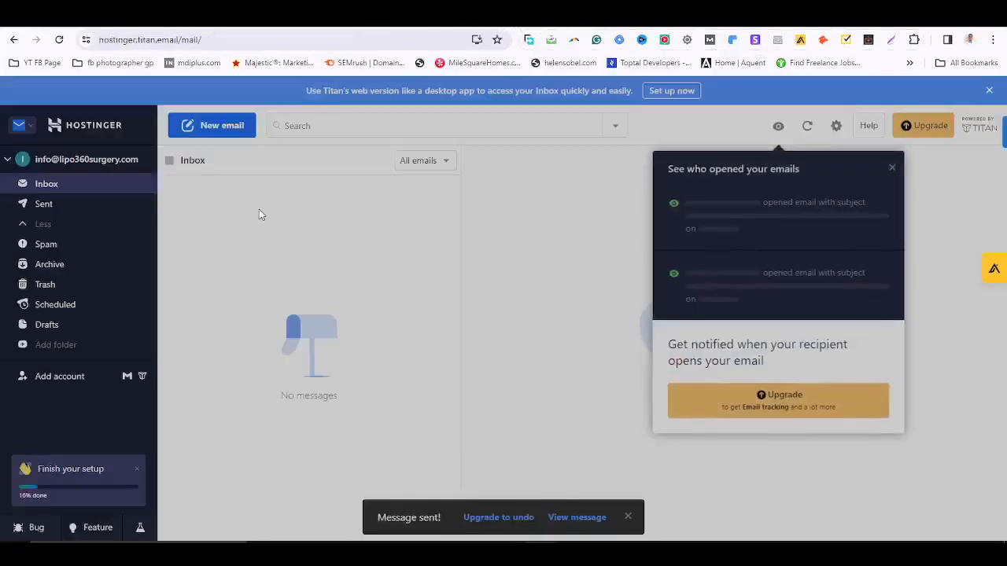
left_click(892, 168)
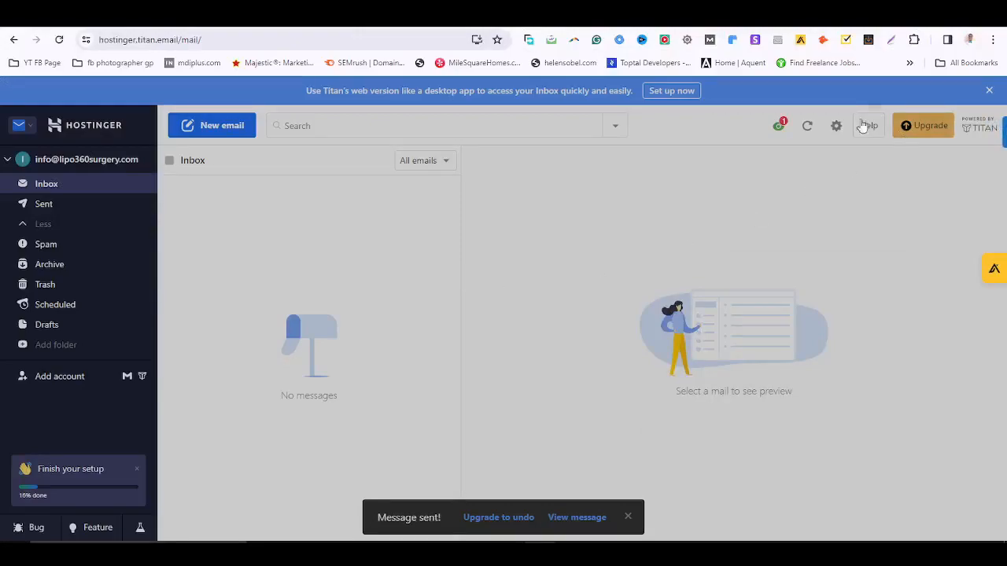
Look through the Titan account settings and apps lists, then select the webmail URL.
left_click(838, 127)
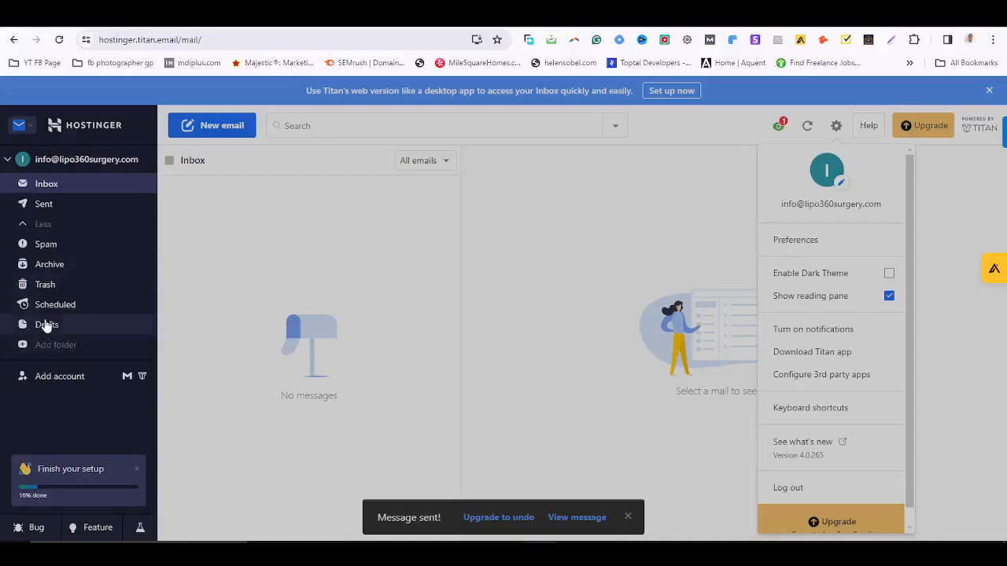
left_click(22, 126)
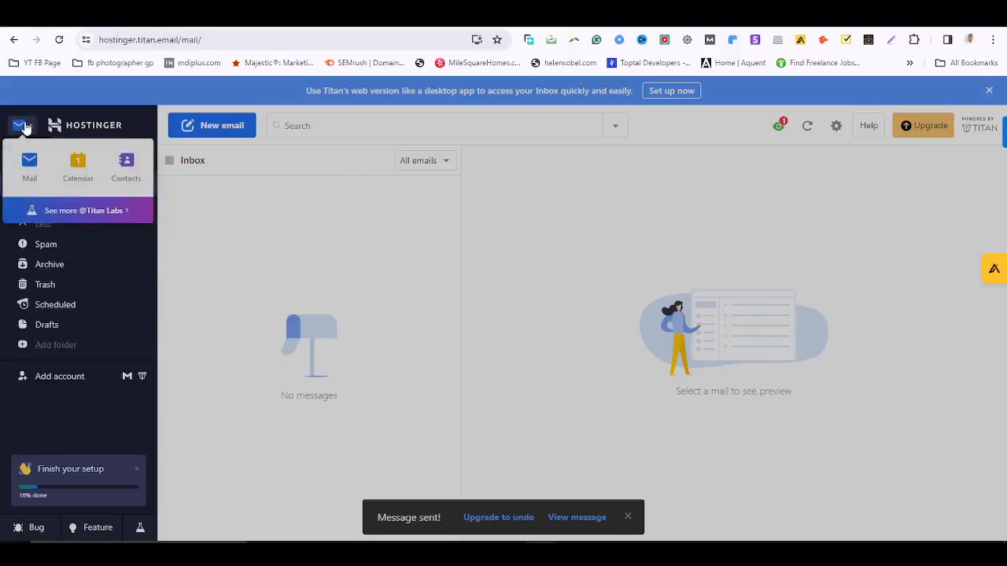
left_click(332, 158)
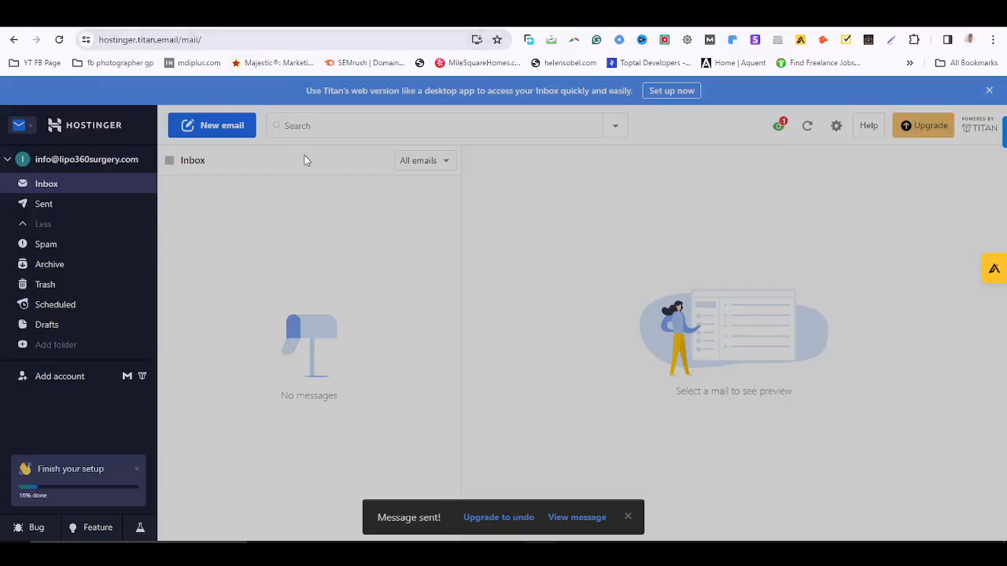
left_click(240, 37)
key("ctrl+c")
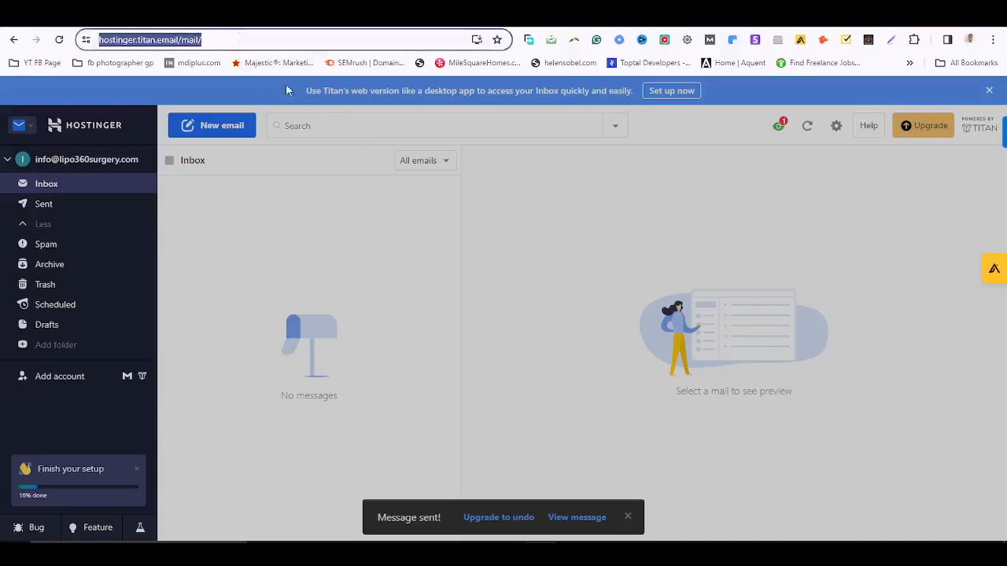
In hPanel, open the lipo360surgery.com website and go to Domains > Redirects.
left_click(425, 20)
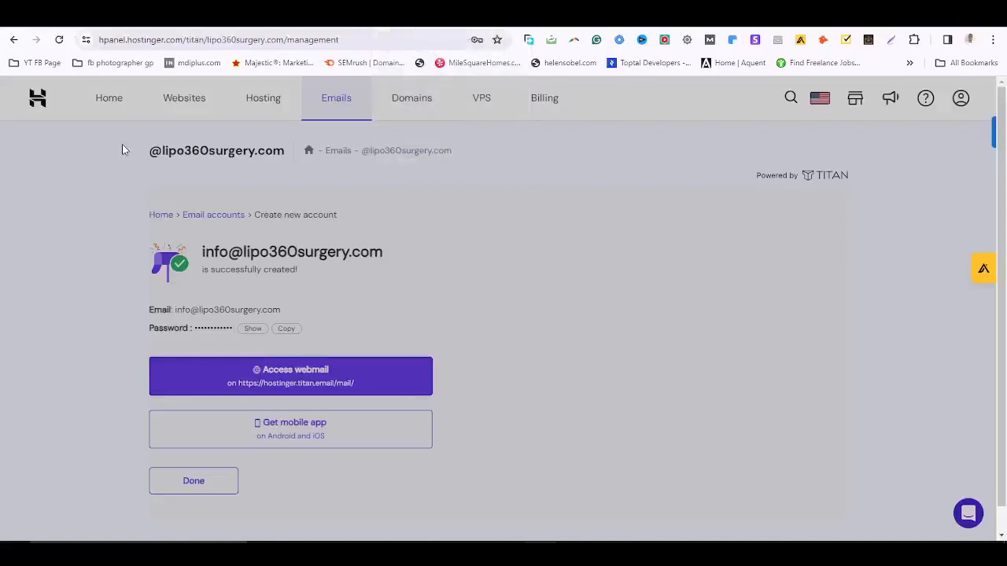
left_click(111, 99)
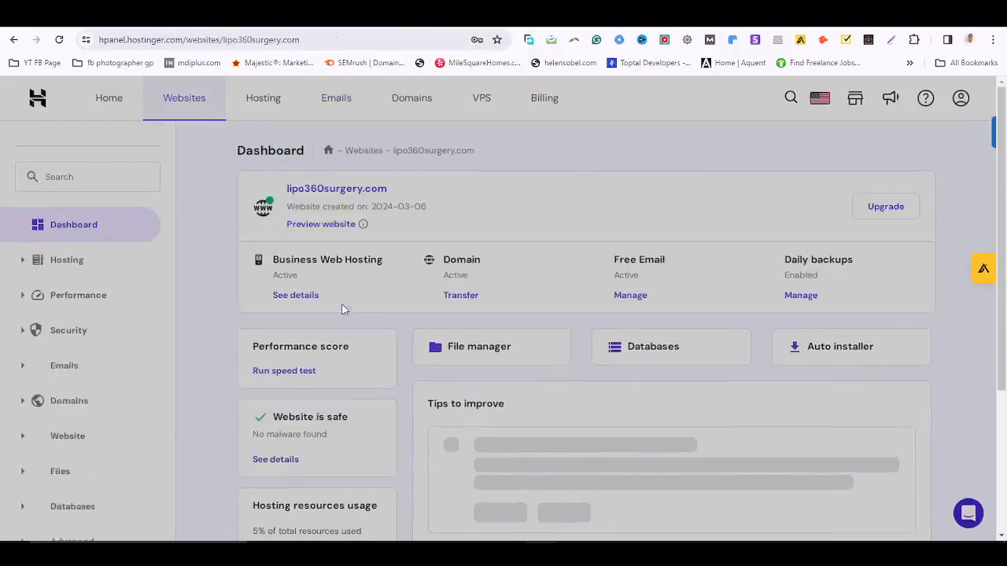
left_click(129, 159)
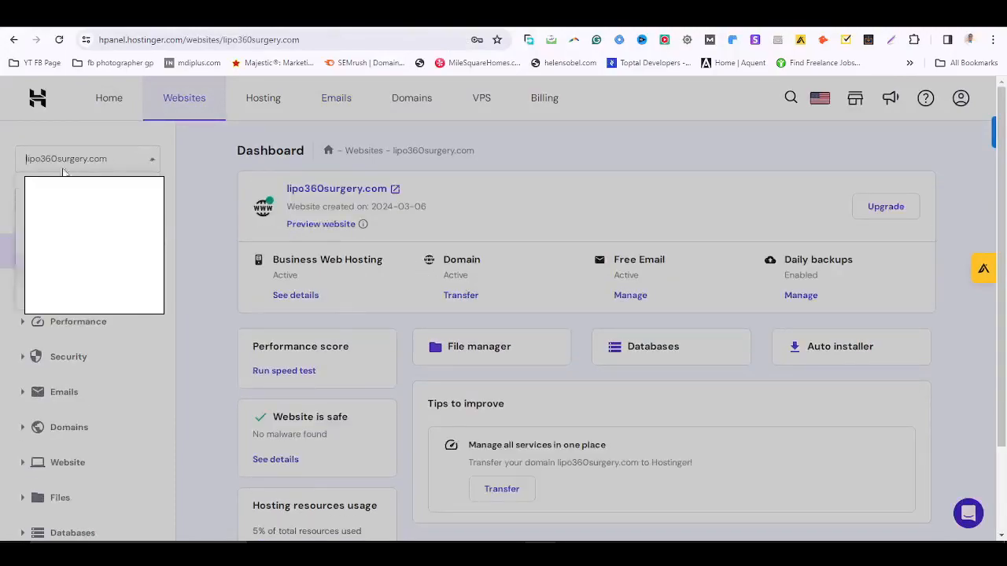
scroll(85, 393, "down", 3)
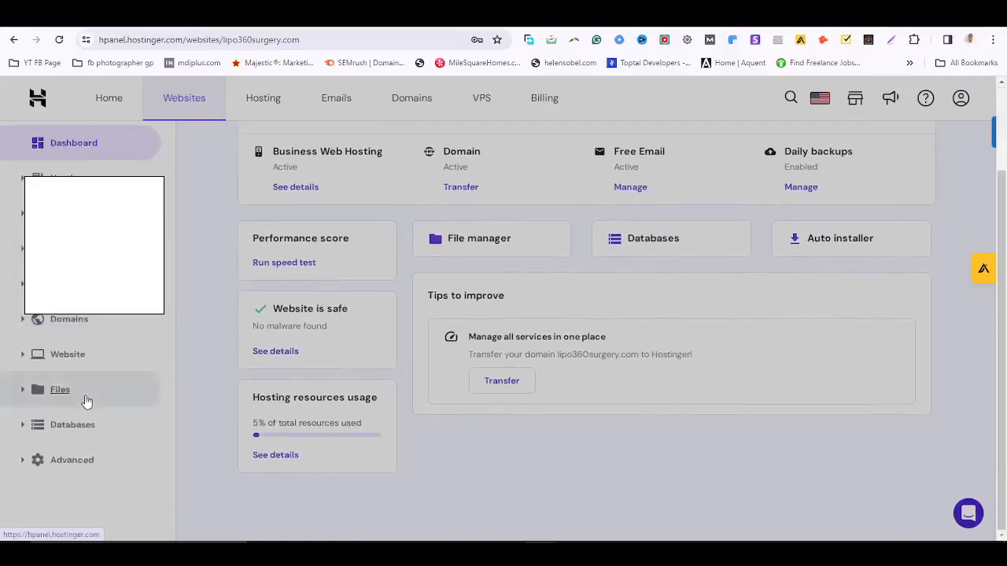
left_click(75, 359)
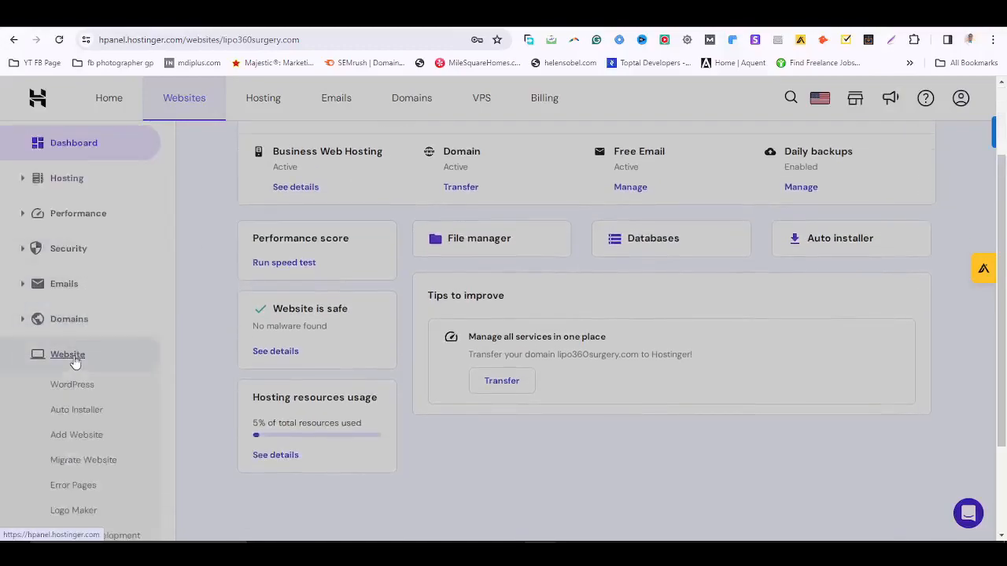
left_click(74, 359)
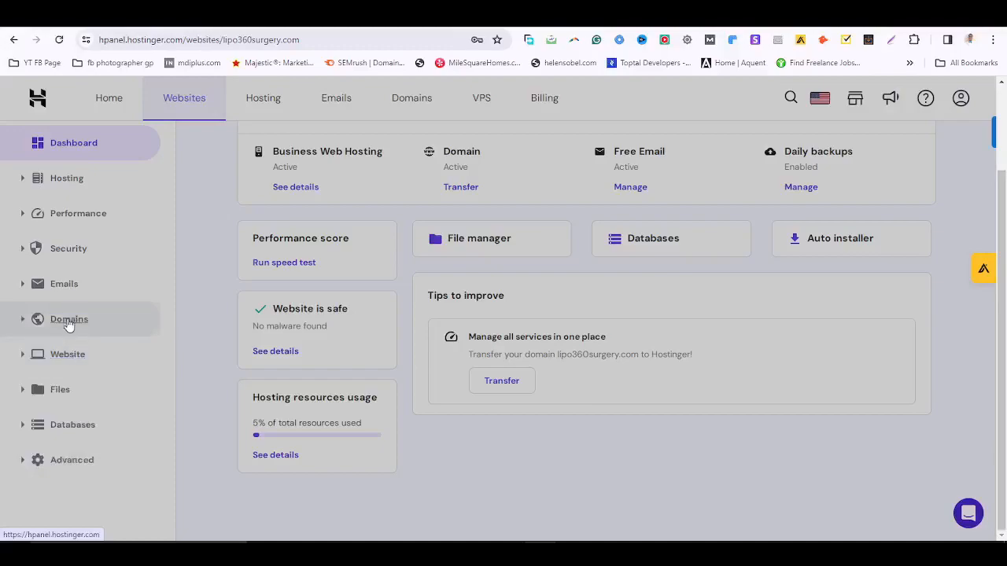
left_click(69, 321)
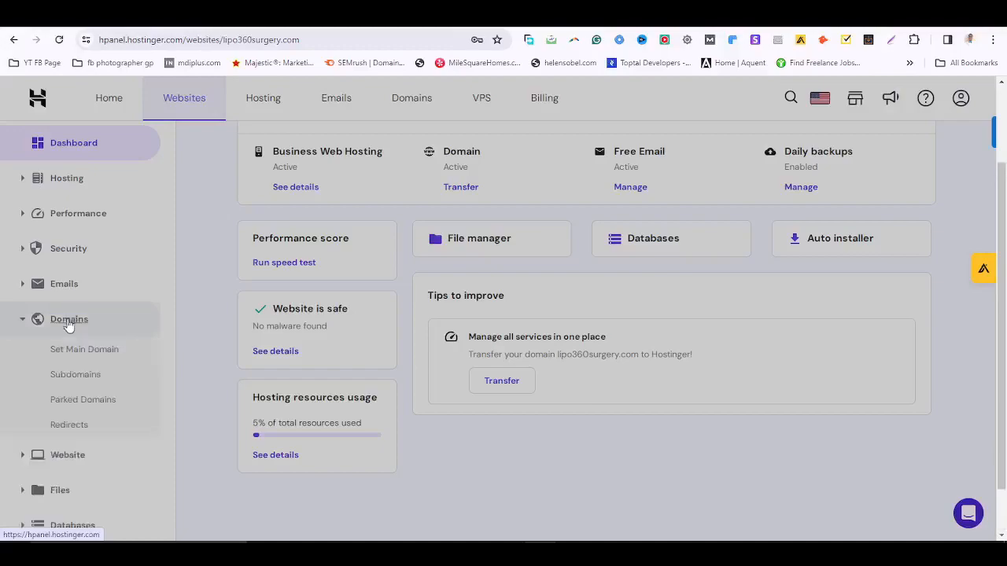
left_click(75, 426)
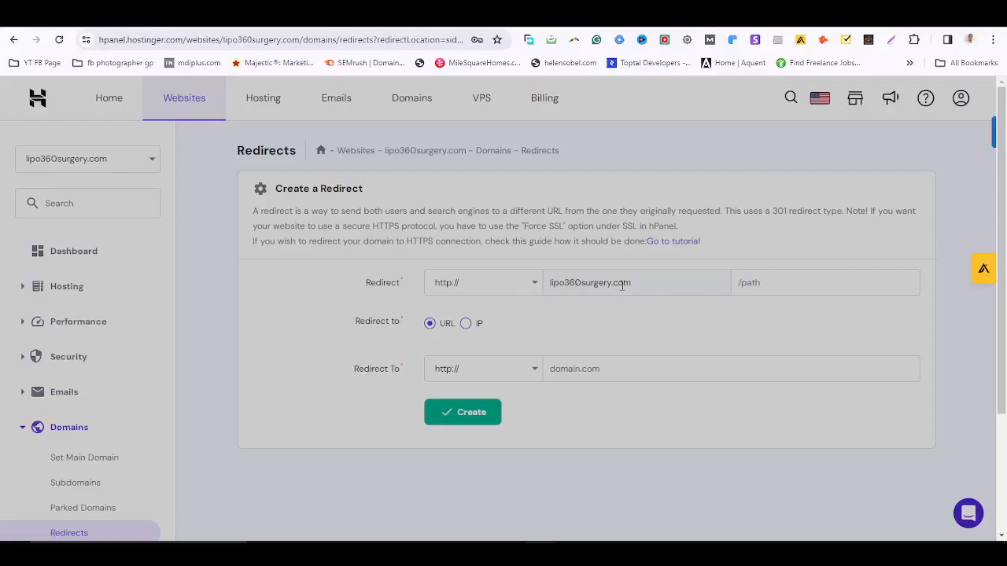
Enter webmail as the redirect path and paste the Titan webmail URL as destination.
left_click(759, 285)
type("wa")
type("bmail")
key("ctrl+v")
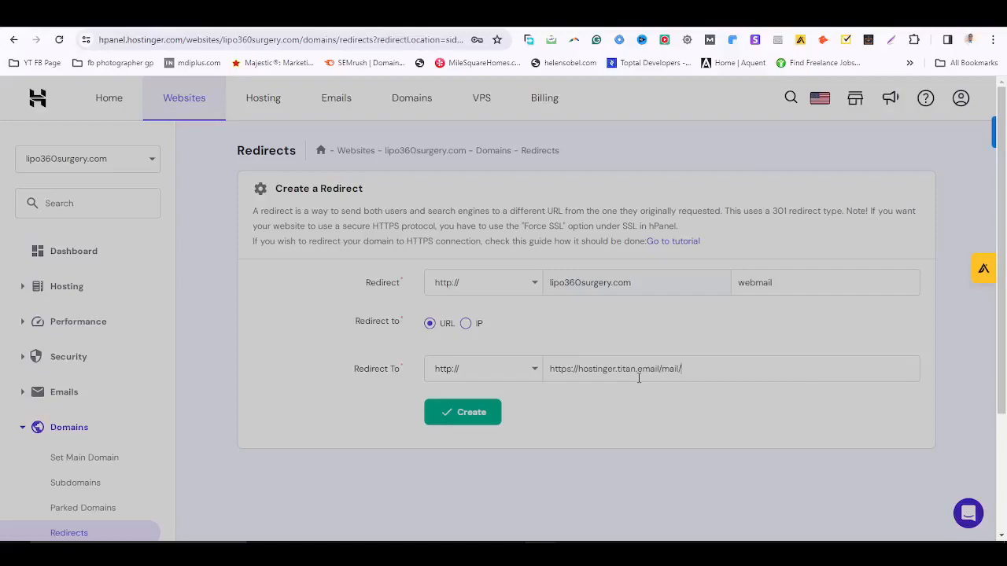
left_click(461, 421)
left_click_drag(580, 369, 524, 378)
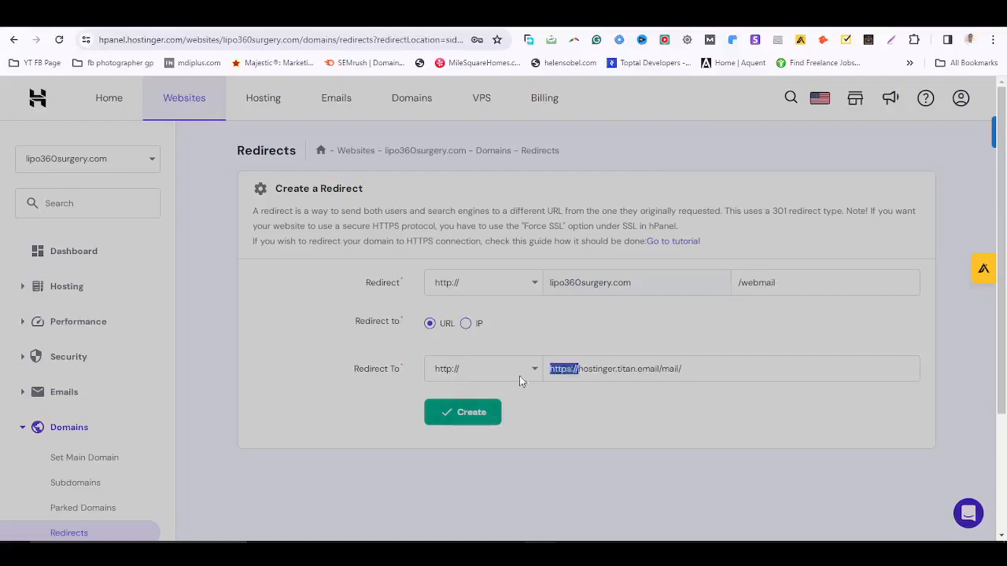
key("BackSpace")
left_click(521, 368)
left_click(482, 404)
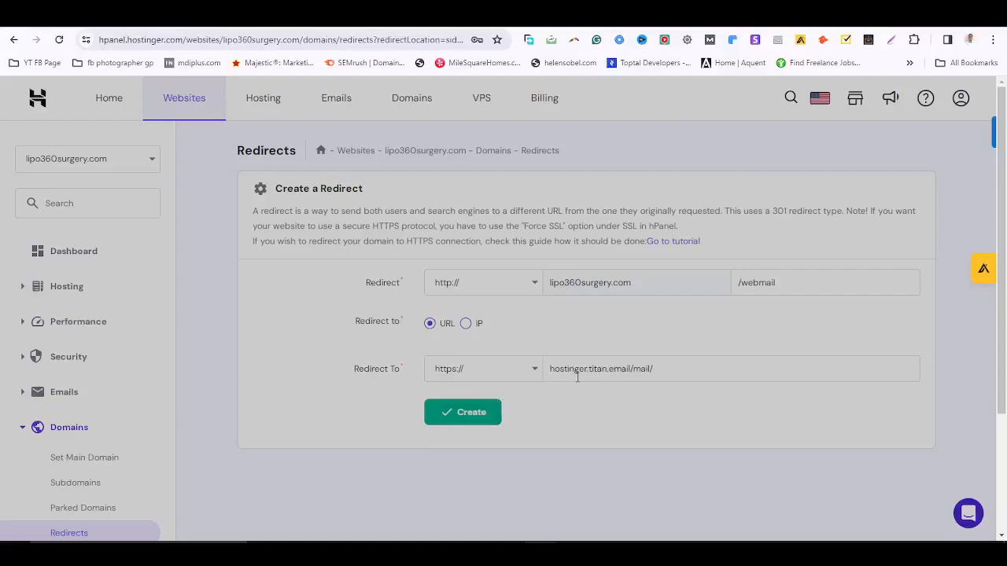
left_click(460, 411)
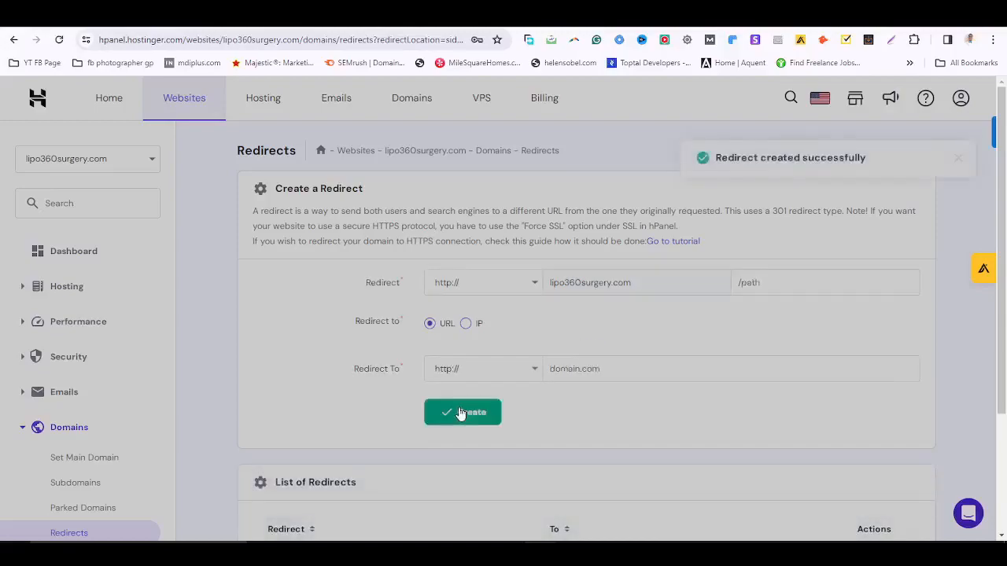
scroll(621, 315, "down", 2)
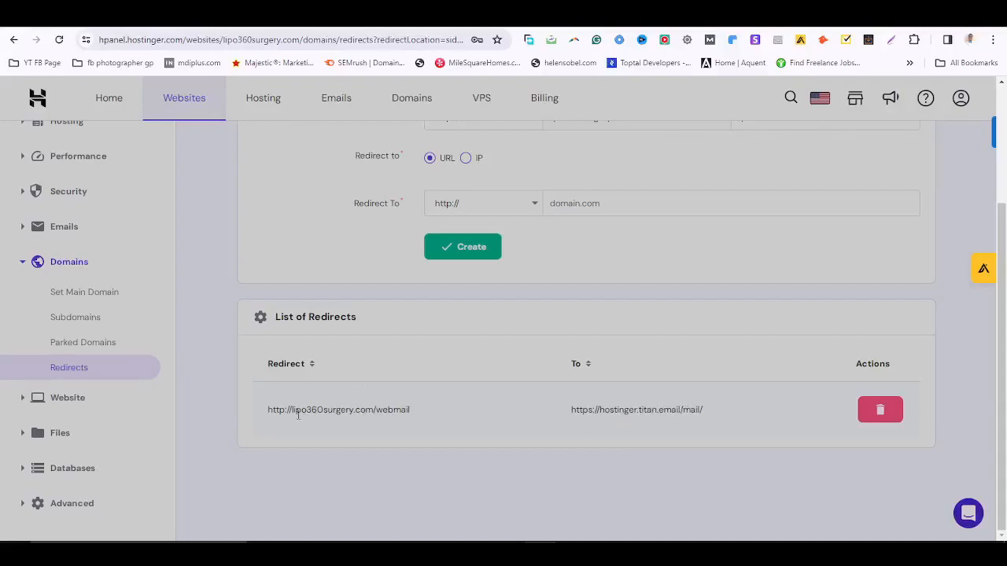
left_click_drag(265, 409, 416, 410)
key("ctrl+c")
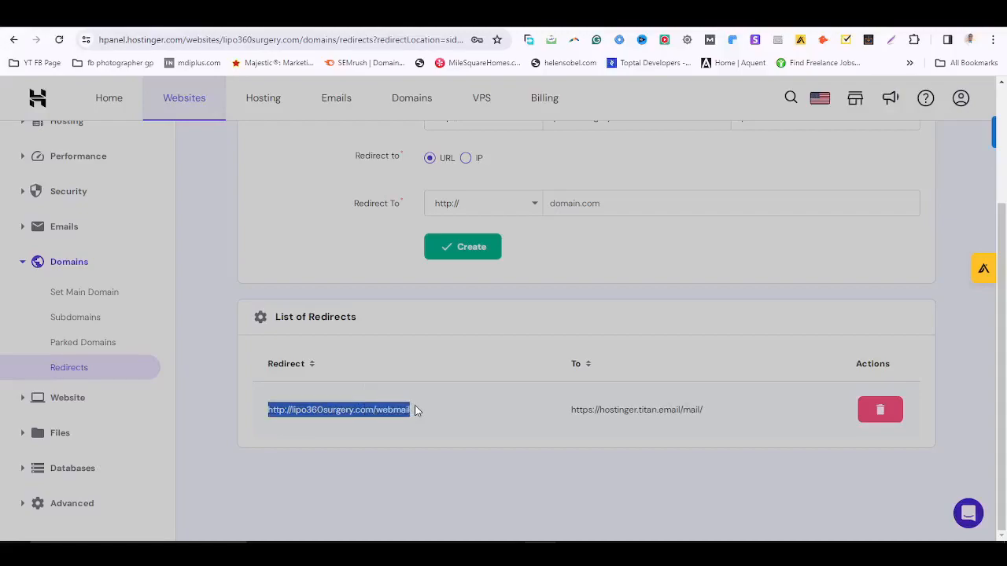
left_click(993, 40)
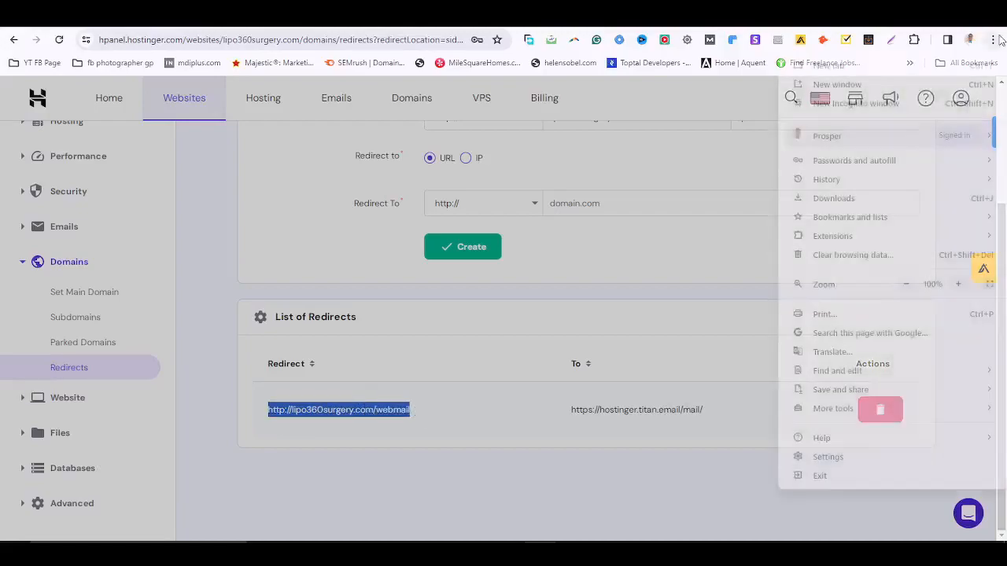
Load lipo360surgery.com/webmail in a new incognito window to test the Titan redirect.
left_click(881, 111)
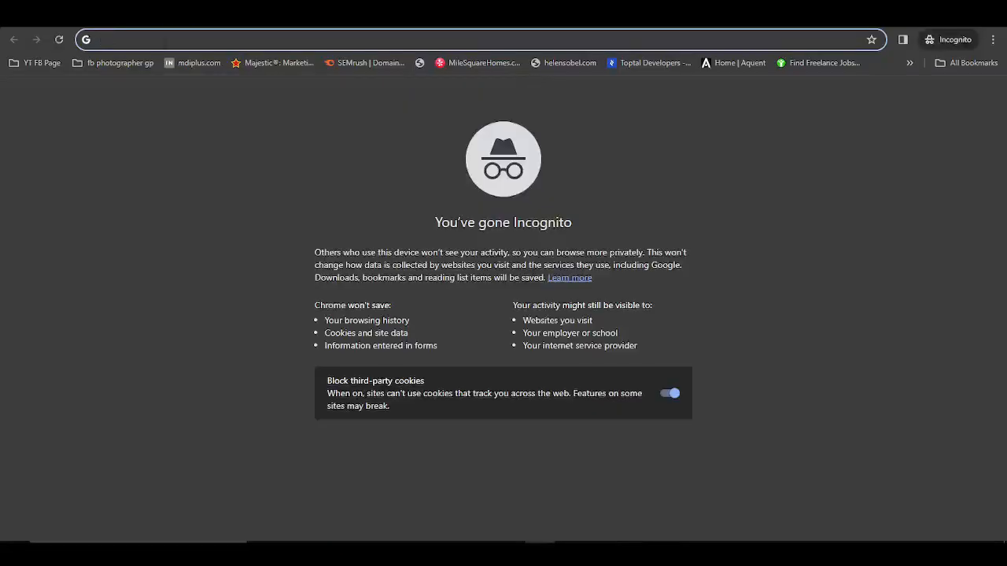
key("ctrl+v")
key("Return")
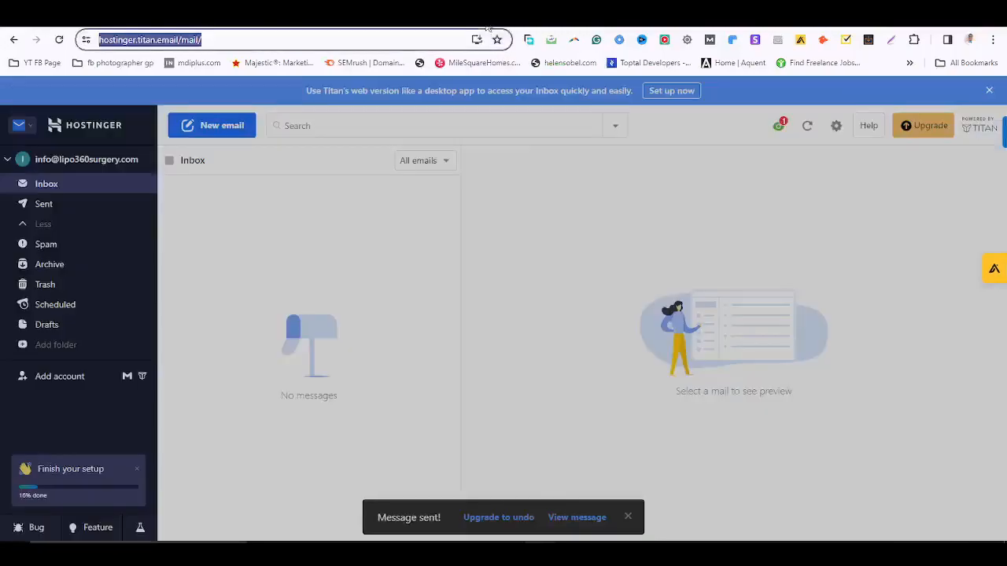
Look over the Titan webmail inbox and open its account and settings options.
left_click(453, 229)
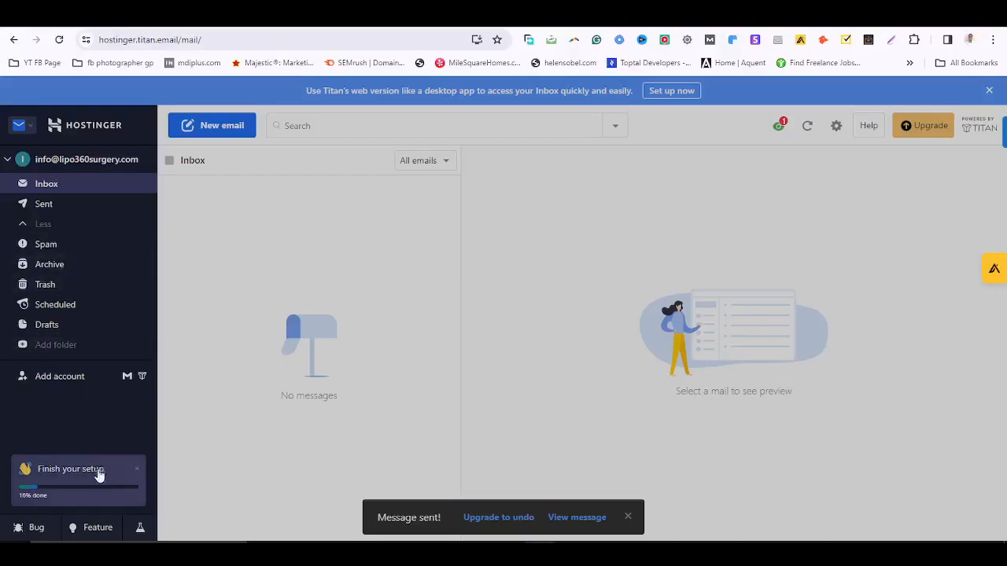
left_click(830, 126)
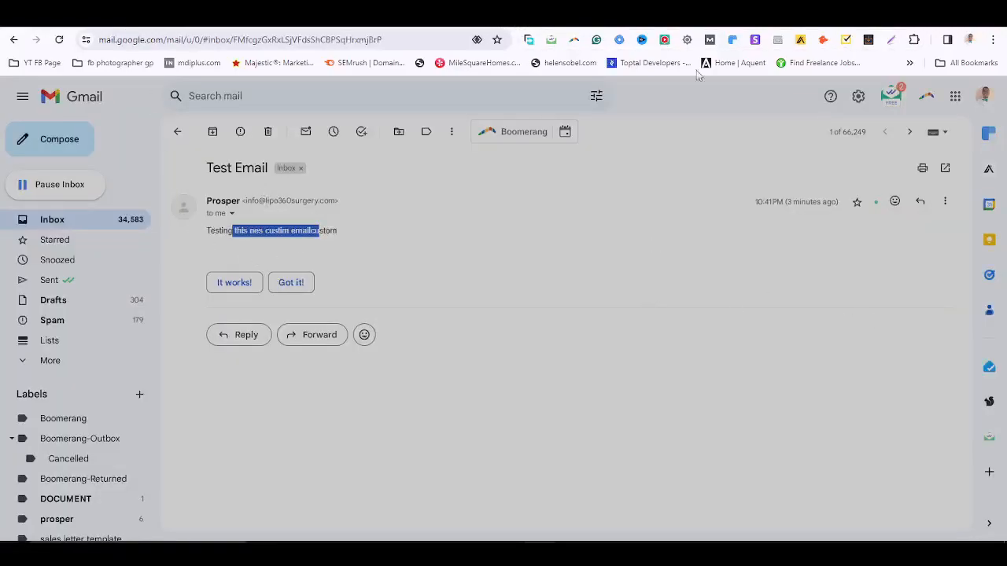
Highlight the Test Email's subject and sender name in Gmail, then close the contact card.
left_click_drag(206, 168, 254, 161)
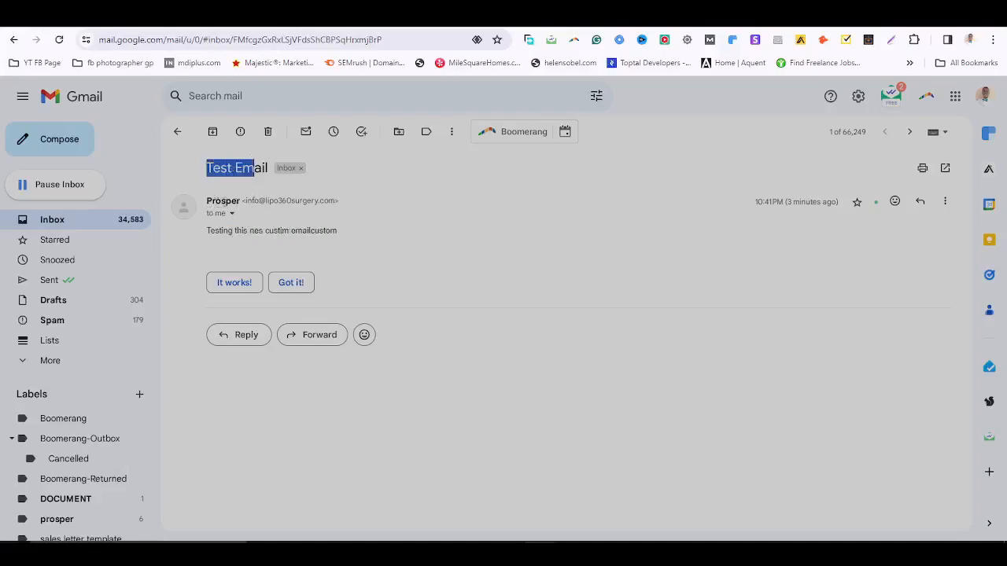
double_click(223, 201)
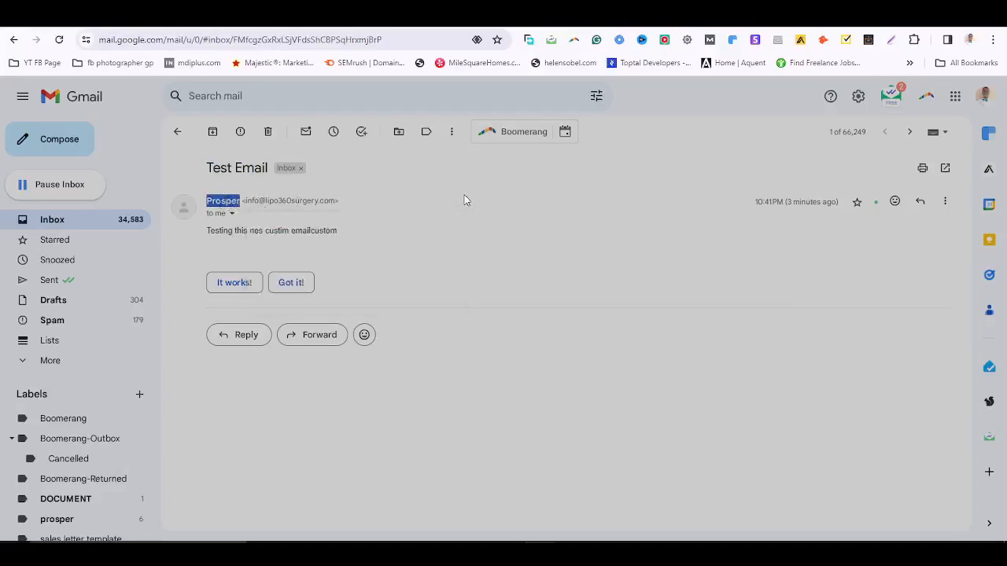
left_click(399, 226)
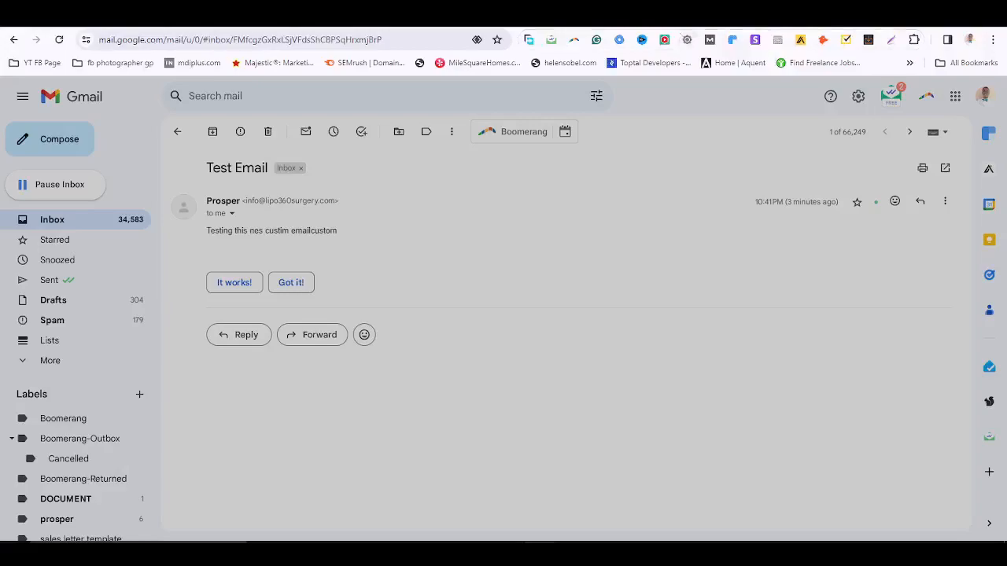
Dismiss the open Titan settings options and go back to the hPanel Redirects page.
left_click(489, 14)
left_click(566, 234)
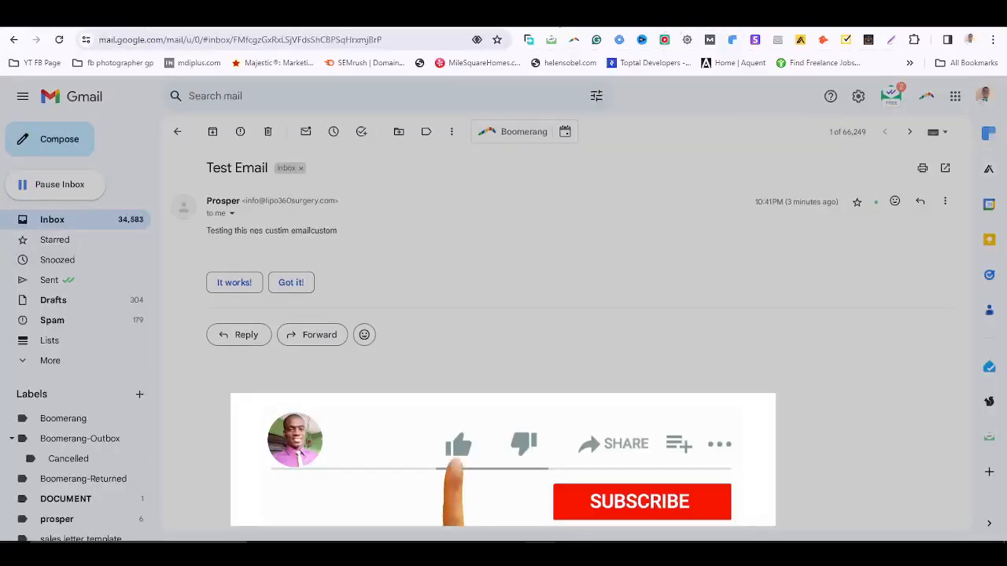
left_click(431, 15)
left_click(408, 14)
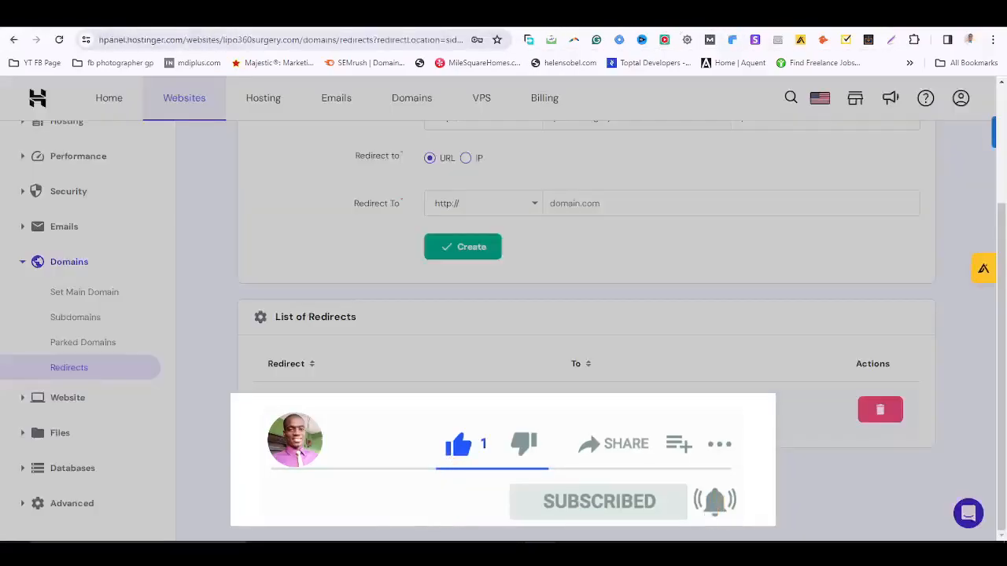